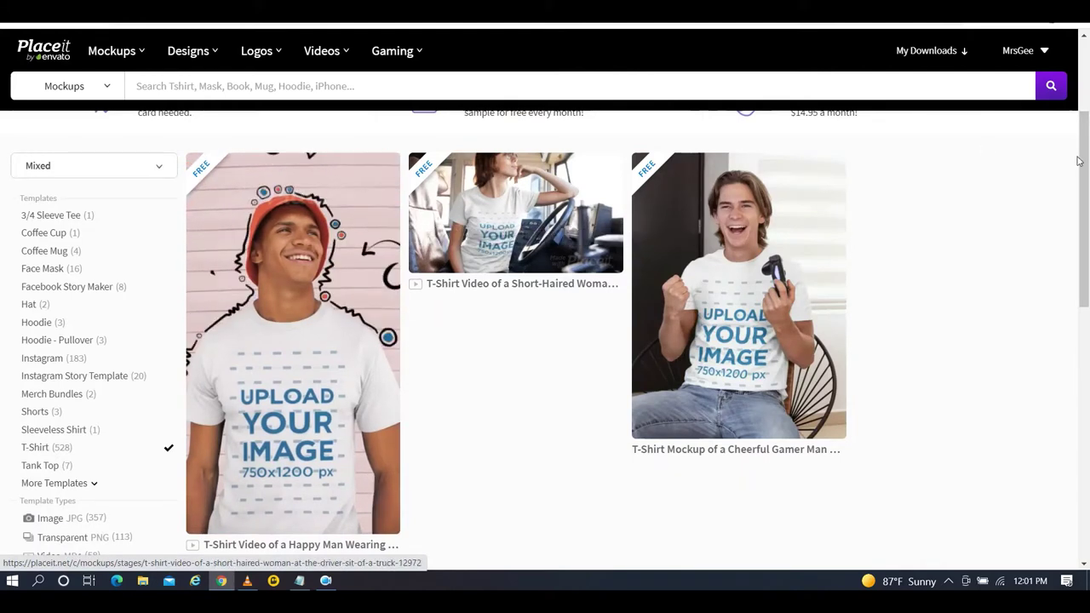
Step: Search the mockups for "t shirt mockup couple free" and browse the results
drag(1082, 164, 1077, 127)
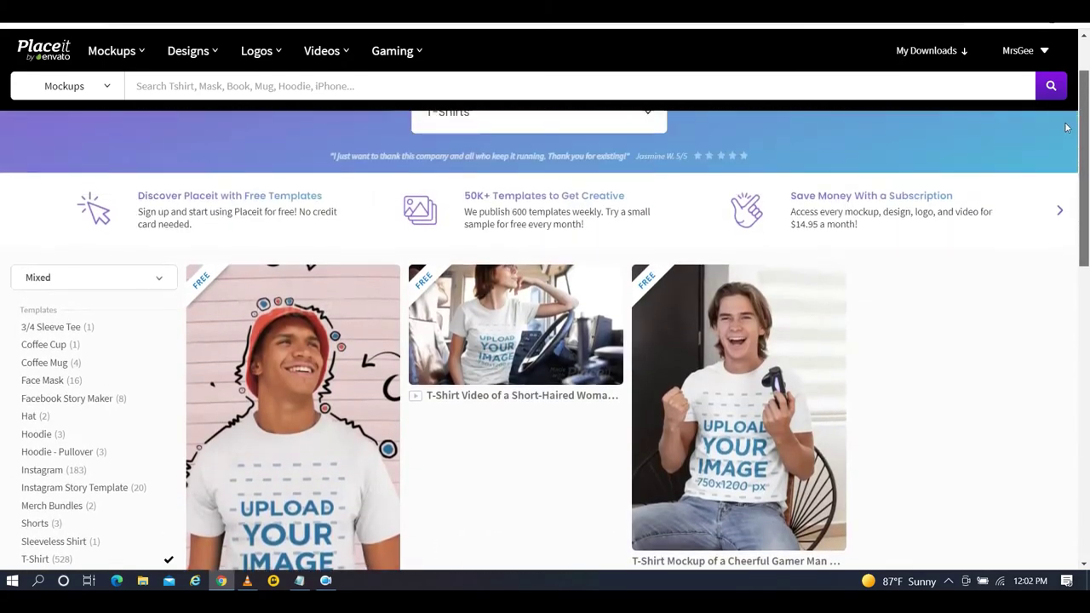
click(761, 92)
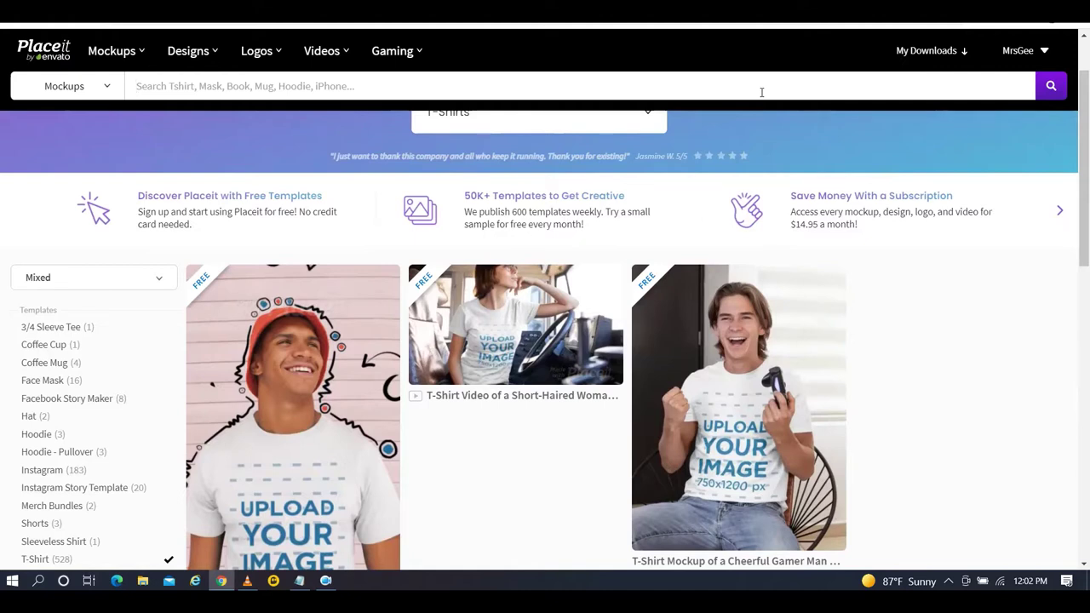
text(t sh)
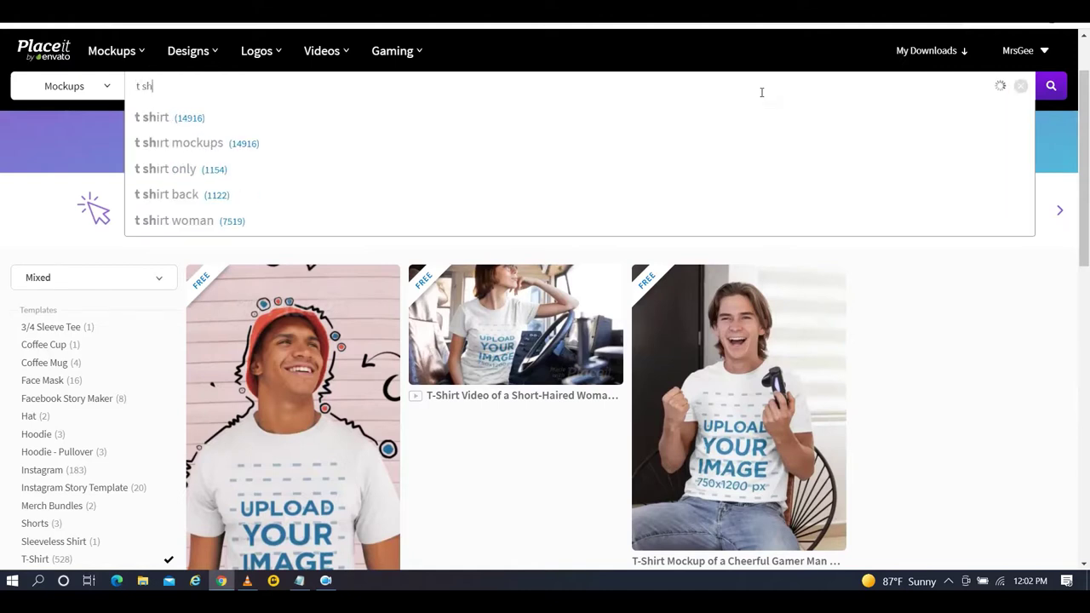
text(irt mockup co)
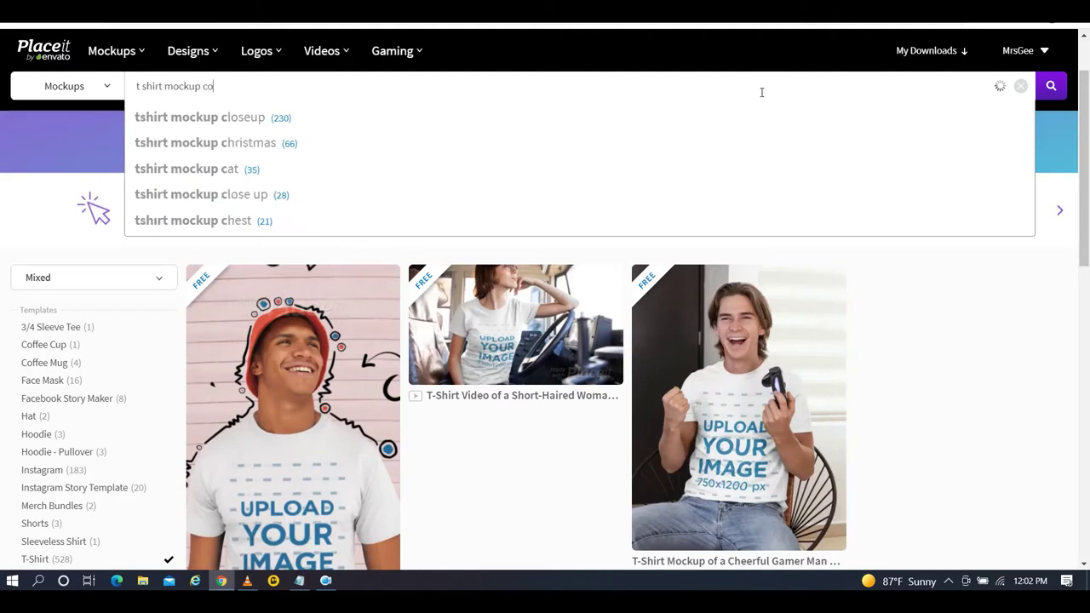
text(uple free)
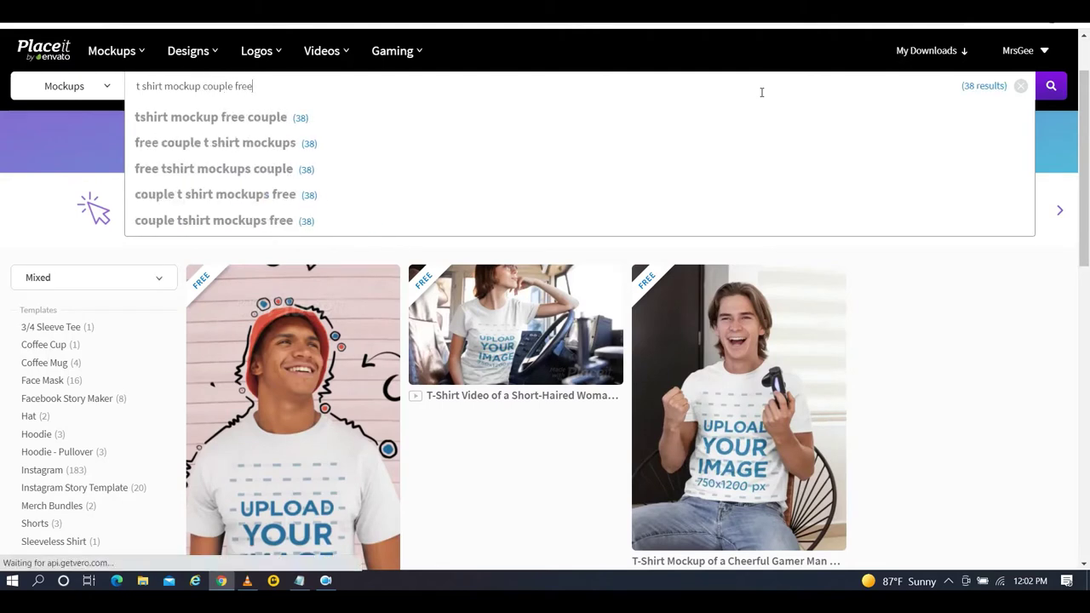
key(Return)
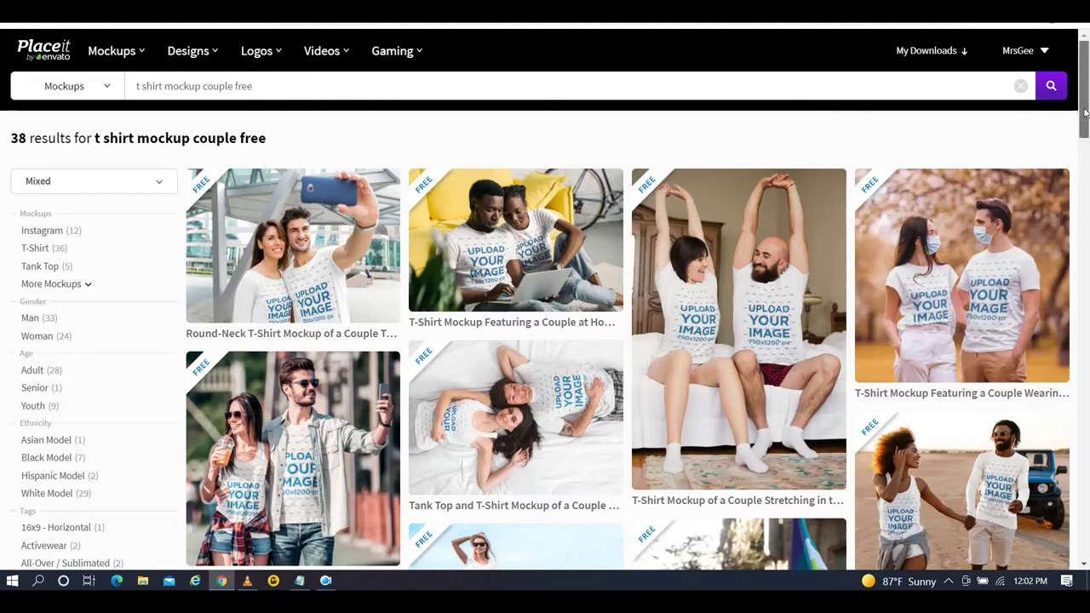
drag(1085, 112, 1085, 272)
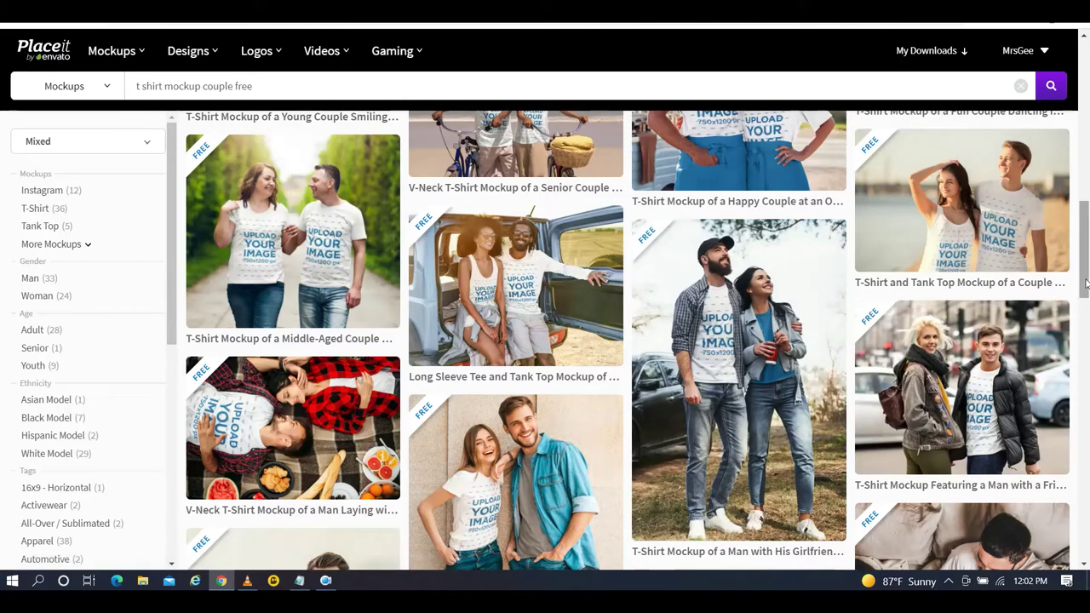
drag(1085, 283, 1084, 358)
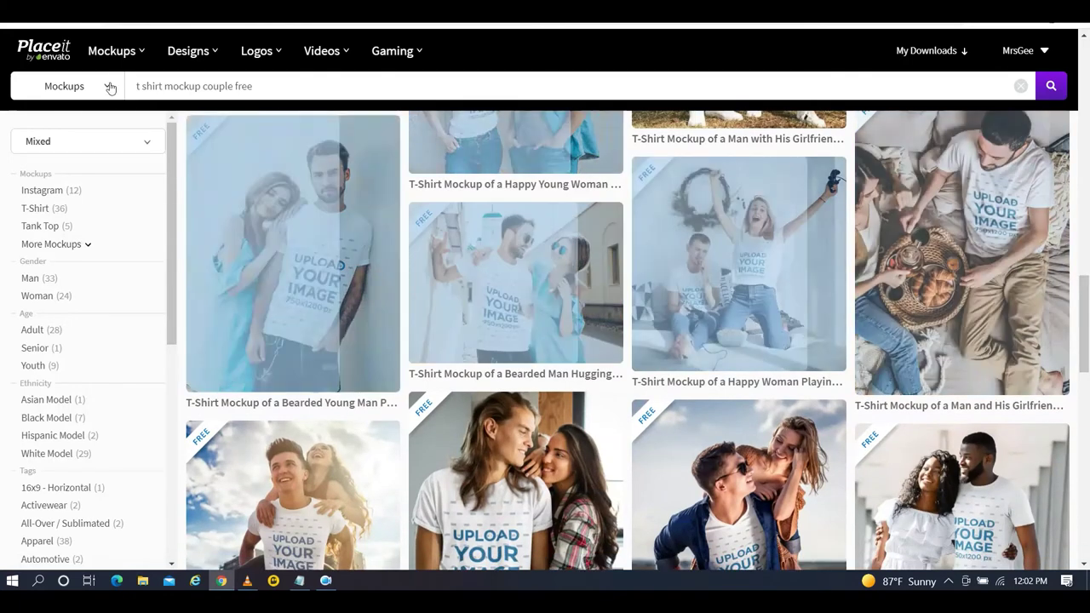
Step: Look at the print-on-demand wall art mockups, then return to the couple T-shirt search results
mouse_move(124, 58)
mouse_move(158, 187)
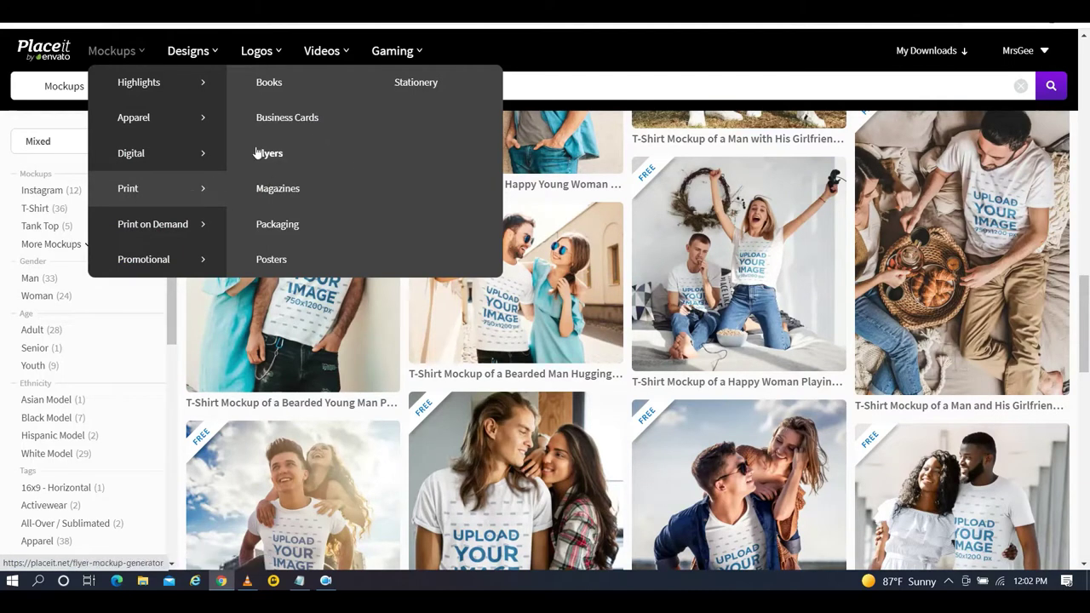
mouse_move(167, 228)
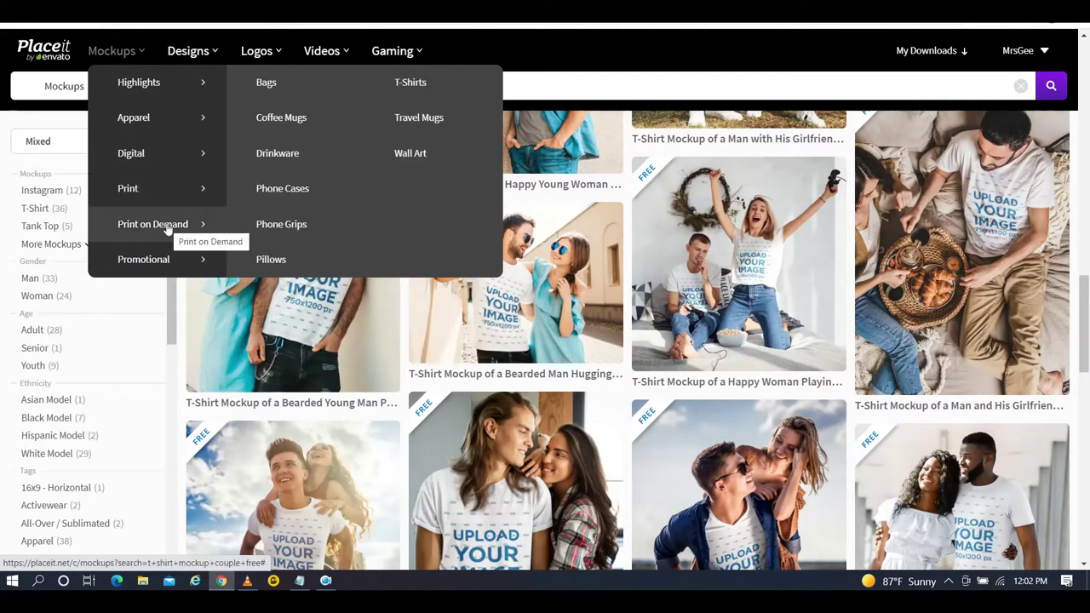
click(415, 154)
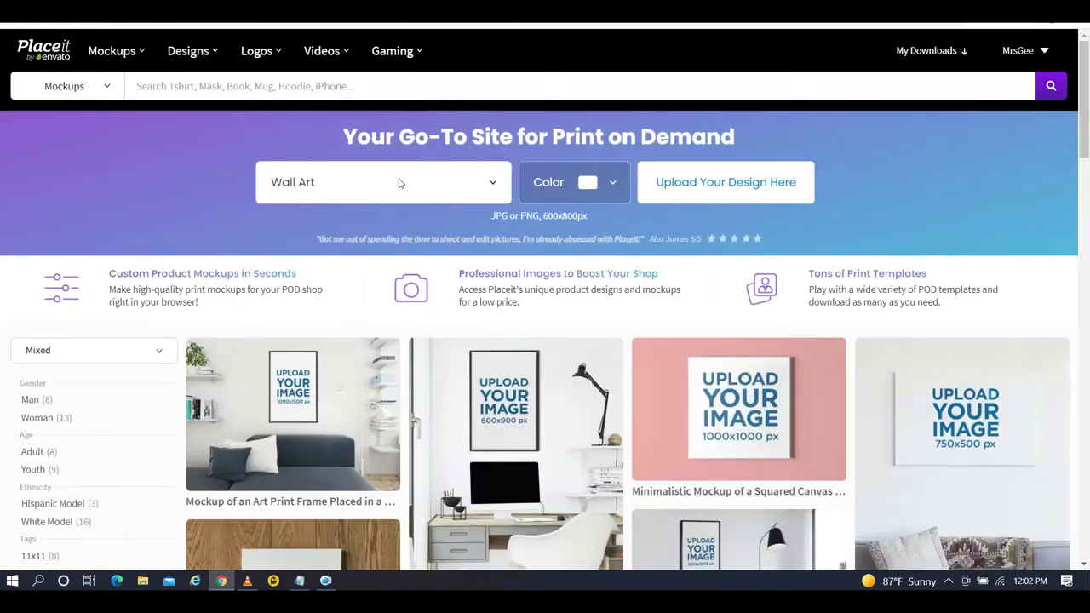
drag(1085, 129, 1082, 98)
key(alt+Left)
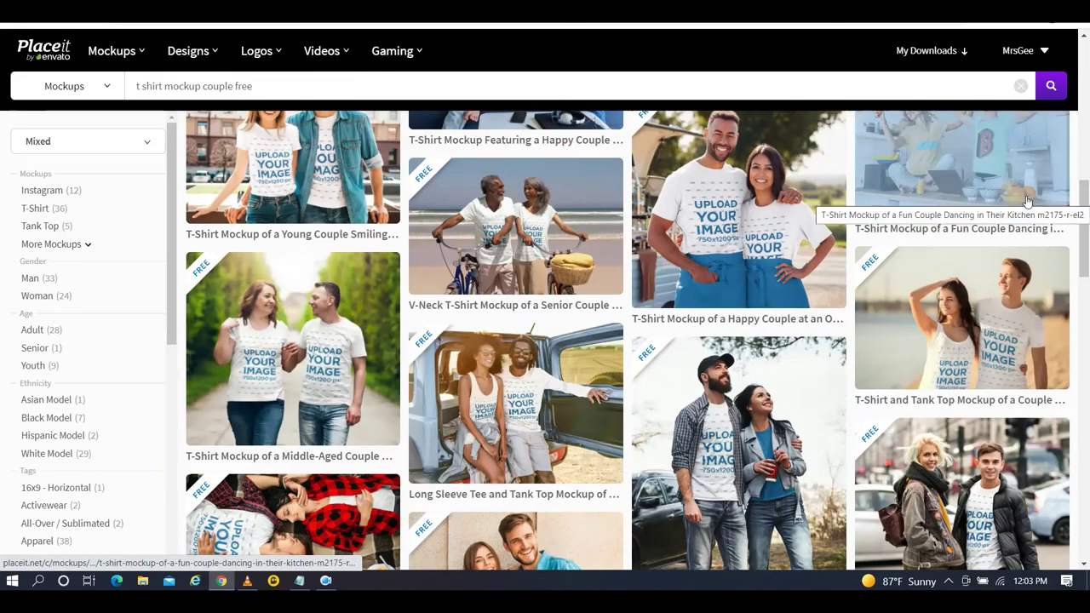
Step: Open the round-neck T-shirt mockup of a couple taking a selfie for editing
drag(1086, 203, 1086, 54)
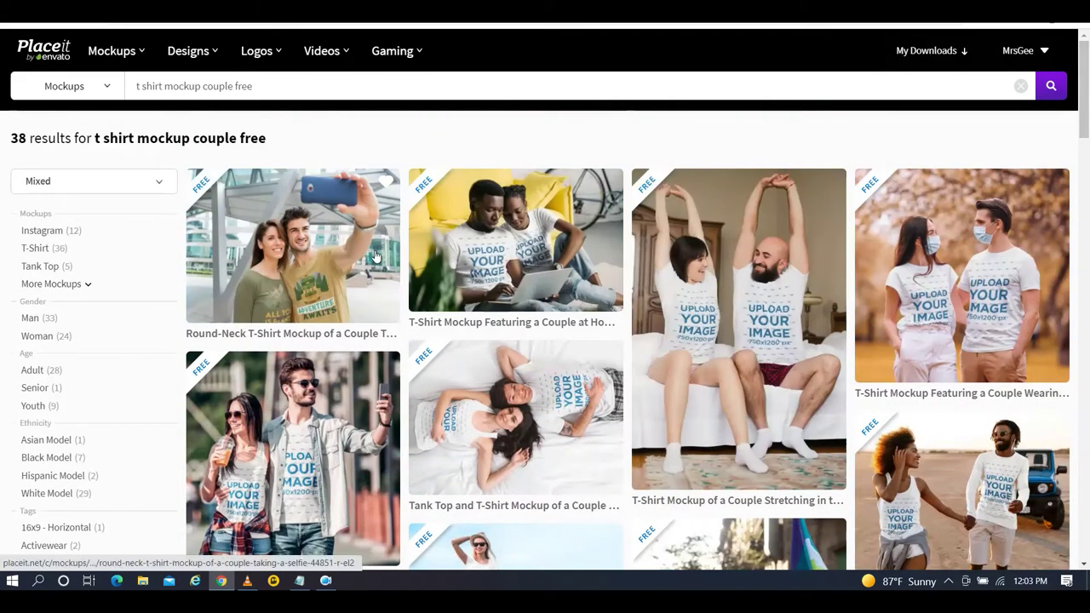
click(377, 255)
click(377, 256)
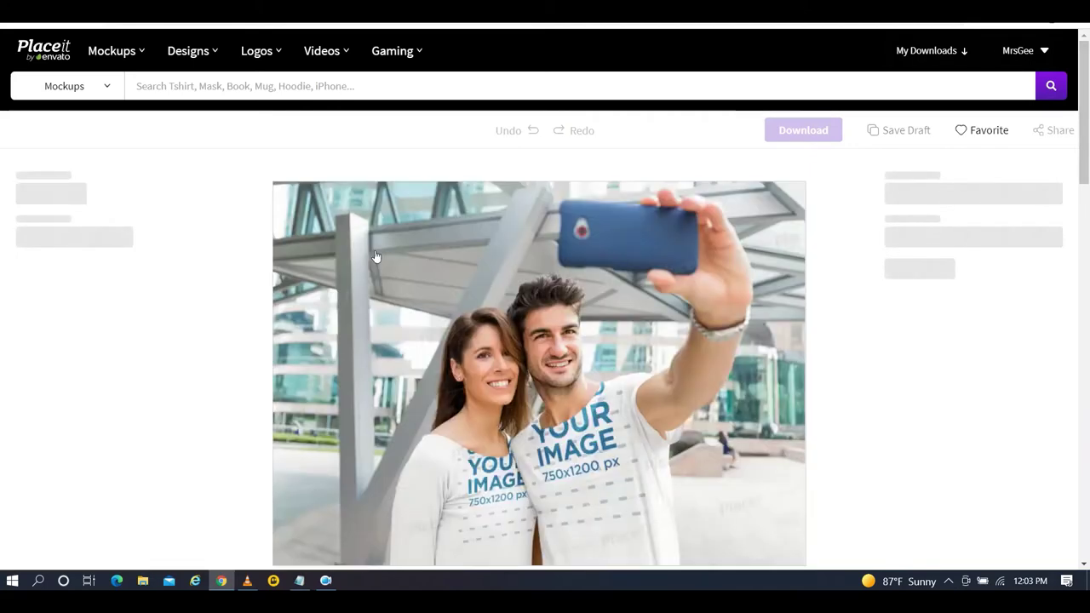
scroll(1086, 157, down, 1)
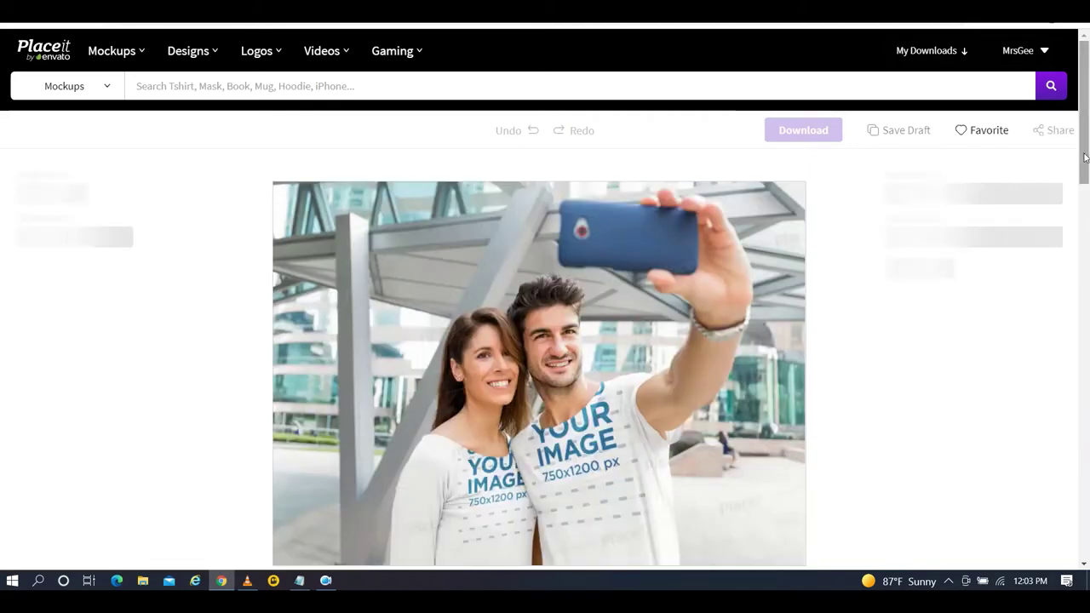
scroll(1087, 160, up, 1)
scroll(1087, 160, down, 1)
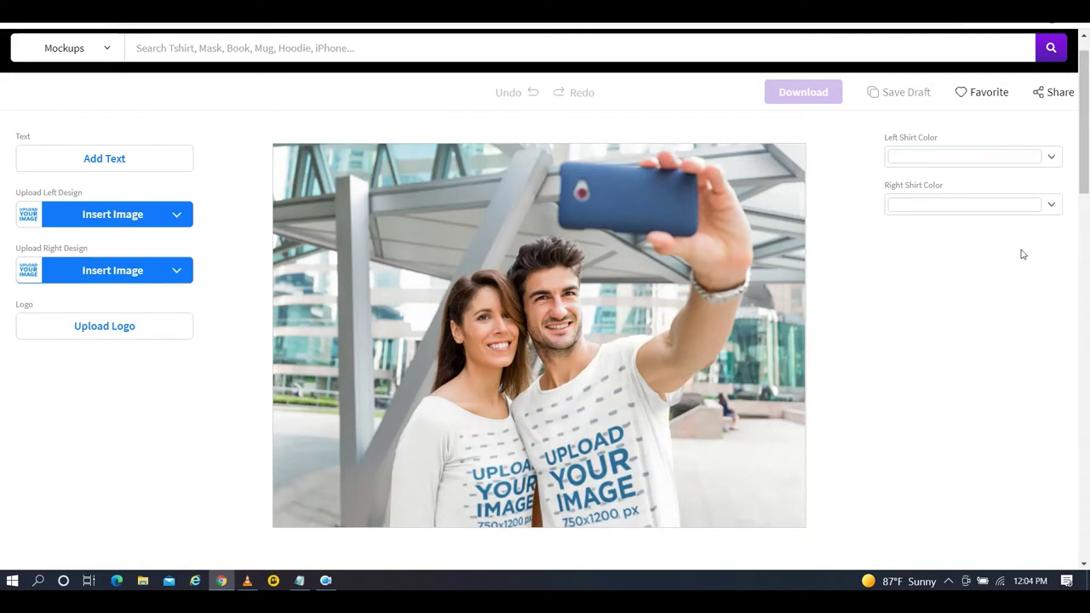
Step: Set the left shirt color to black and the right shirt color to red
click(1052, 160)
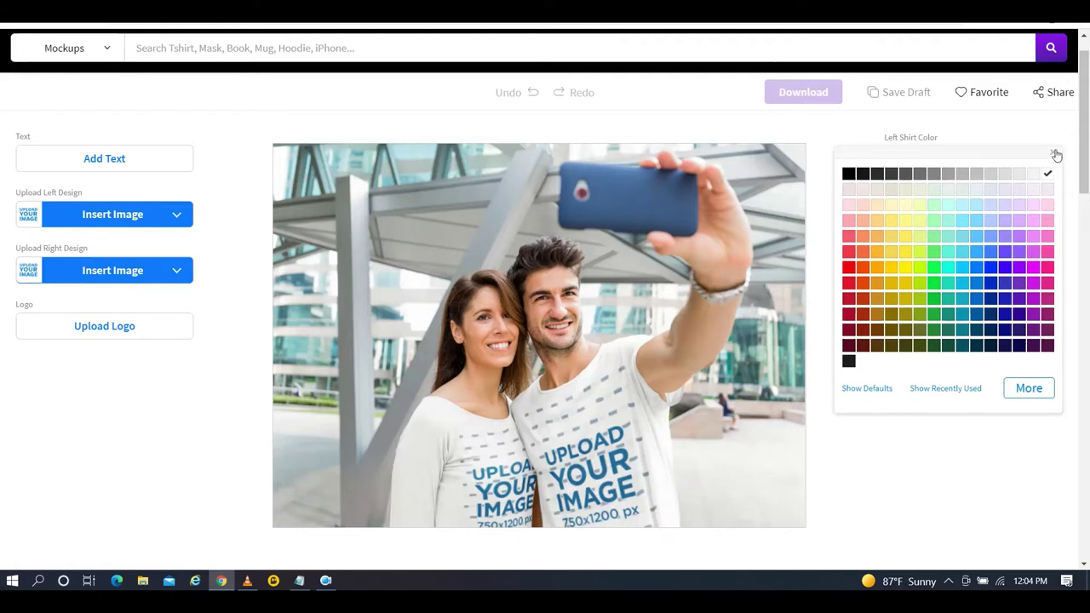
click(849, 176)
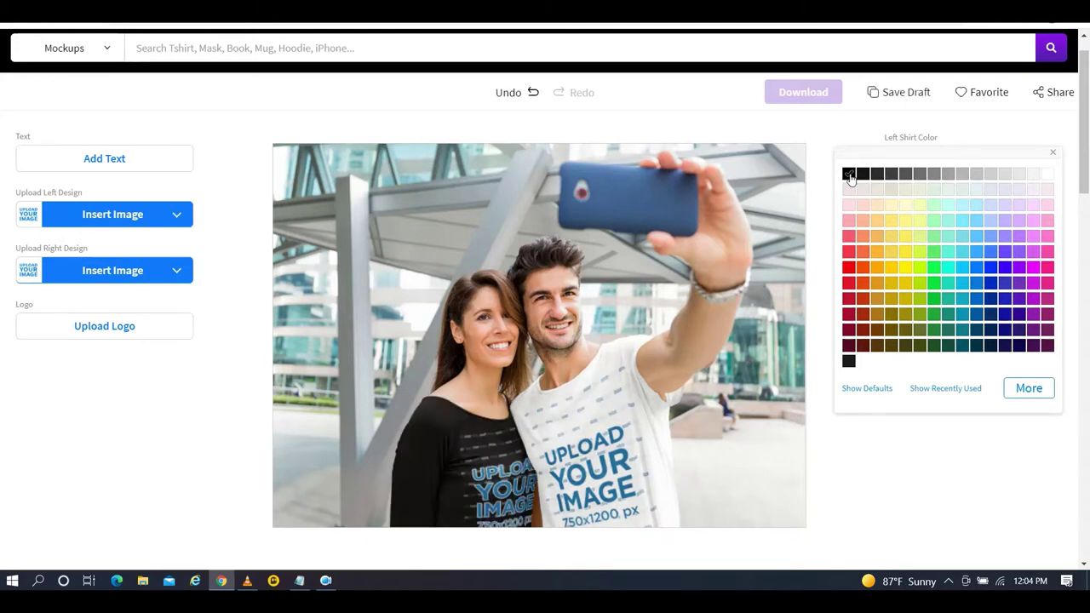
click(1041, 456)
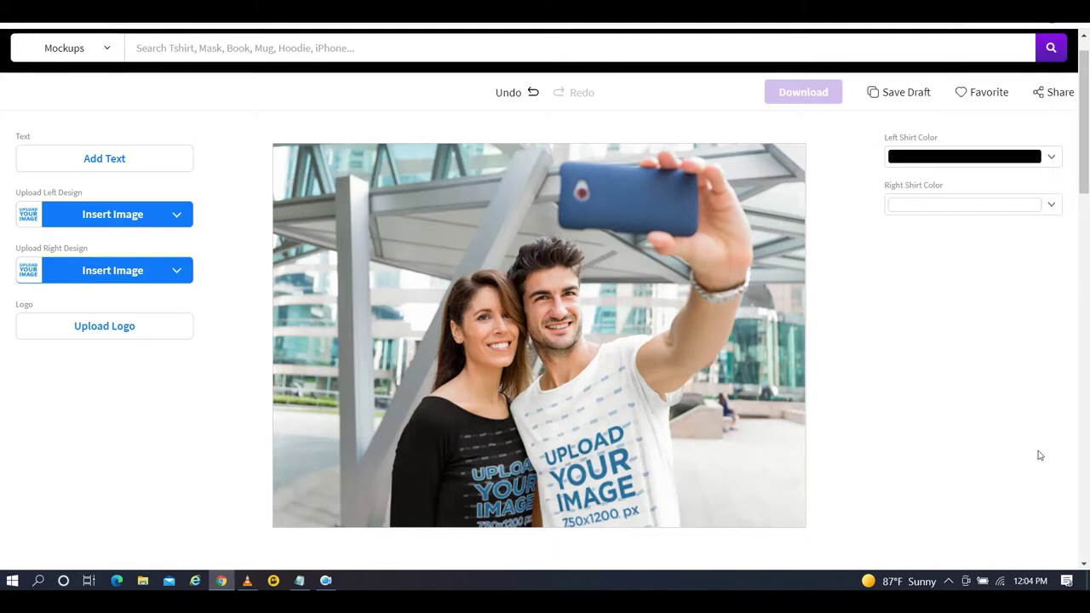
click(1052, 208)
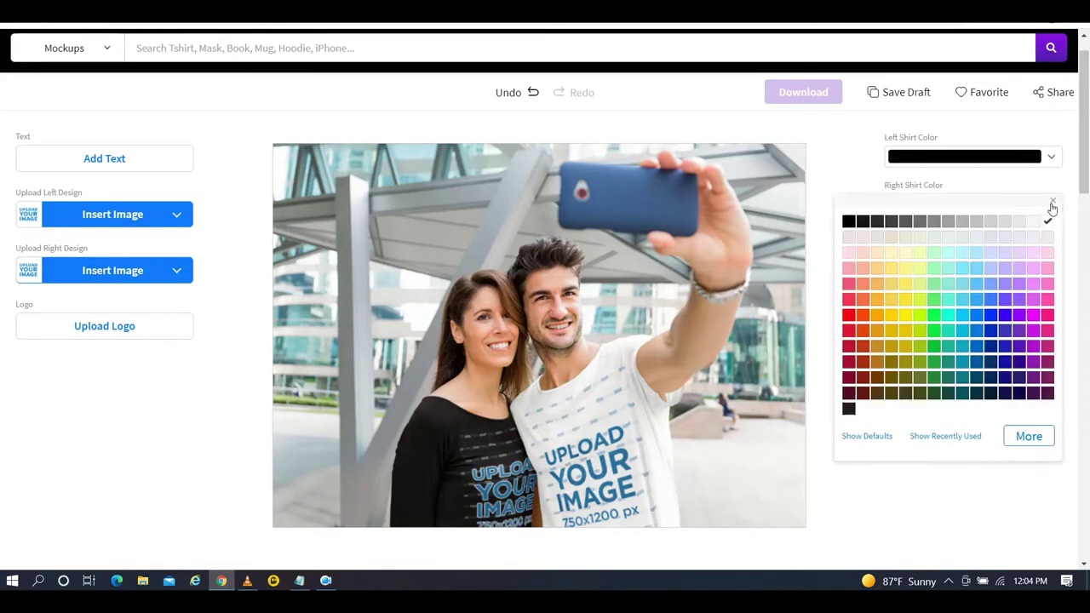
click(848, 316)
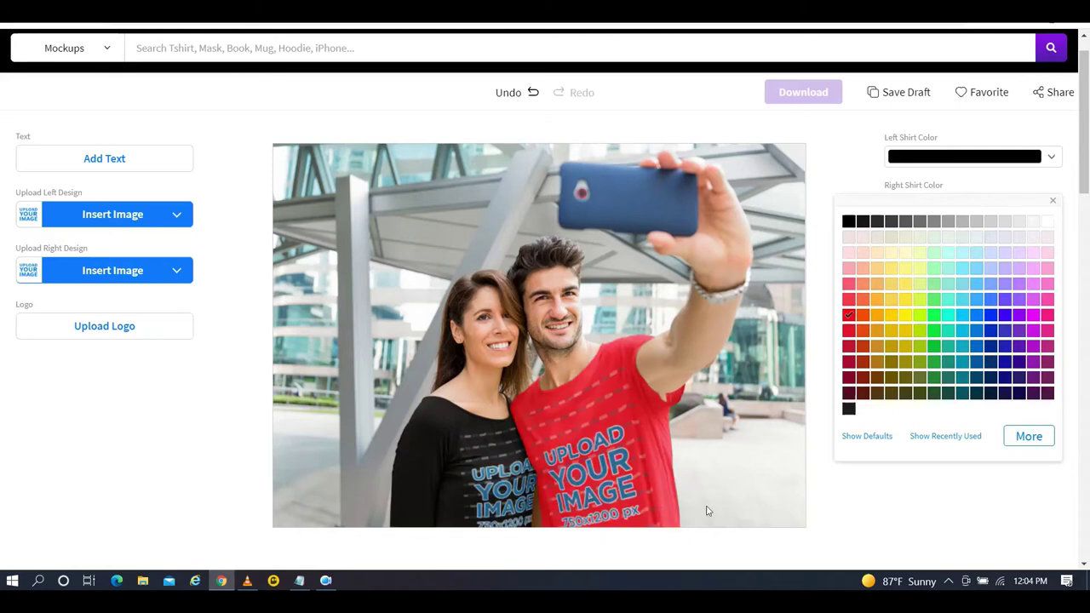
click(906, 494)
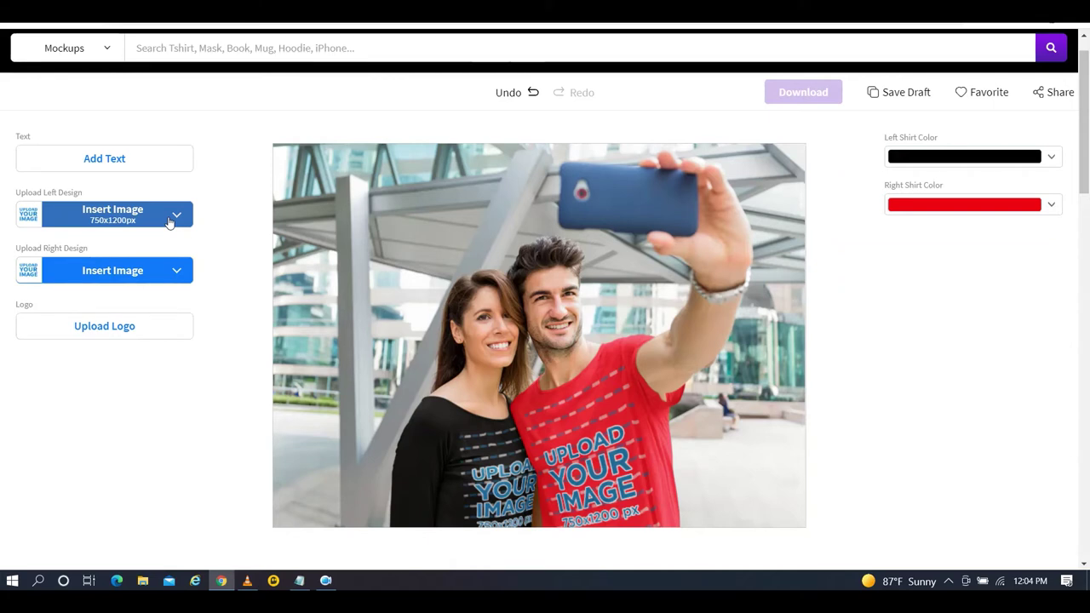
Step: Upload the "MOCKUP #2" image from the device as the left shirt's design
click(117, 221)
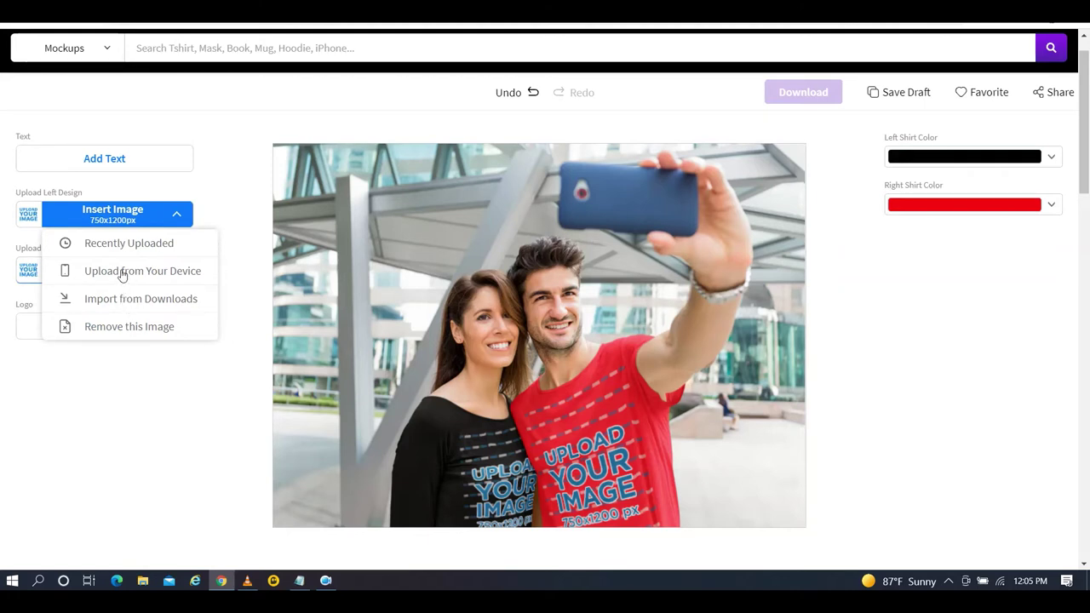
click(227, 210)
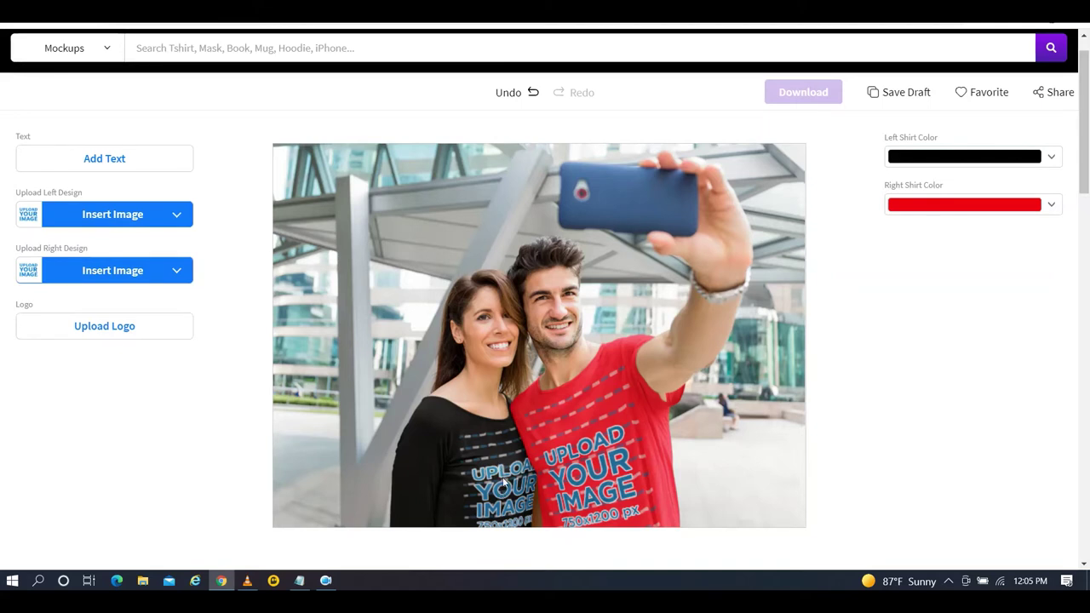
click(176, 214)
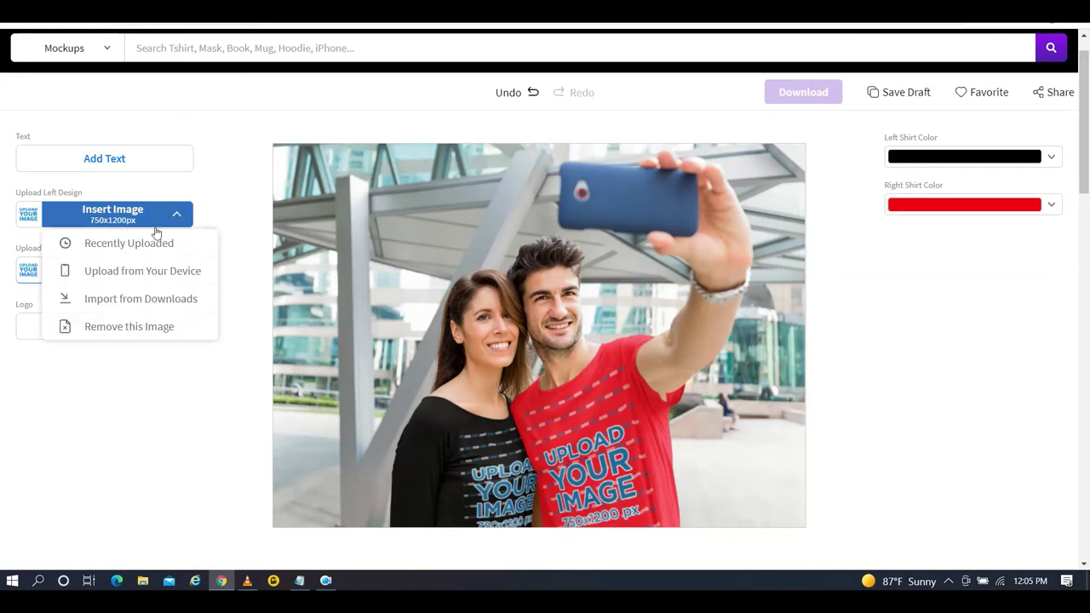
click(151, 272)
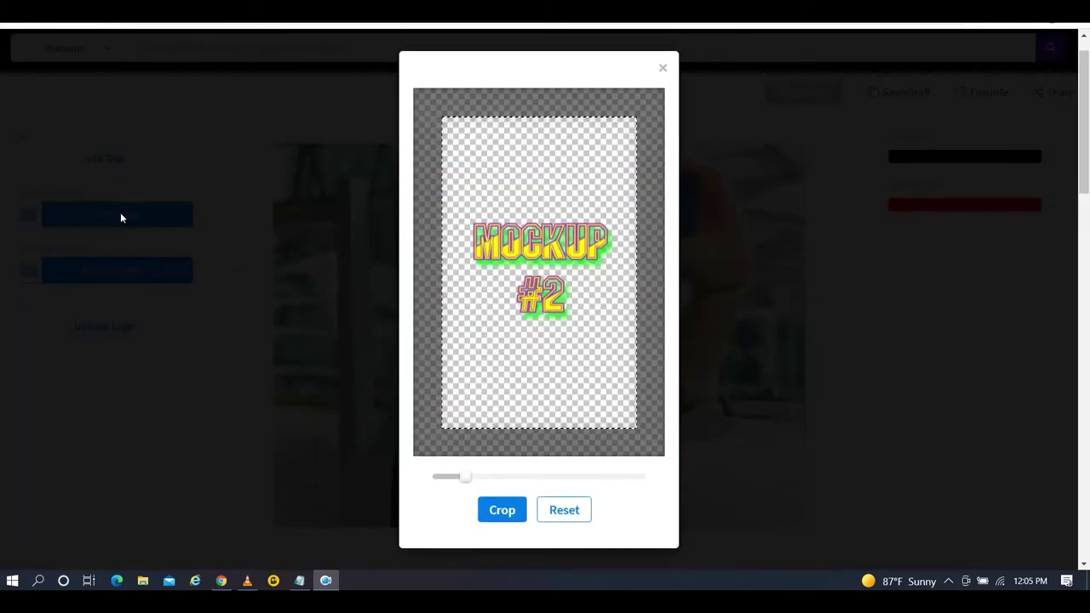
Step: Move the "MOCKUP #2" design to the upper part of the crop area, enlarge it to nearly full width, and apply the crop
drag(536, 209, 540, 132)
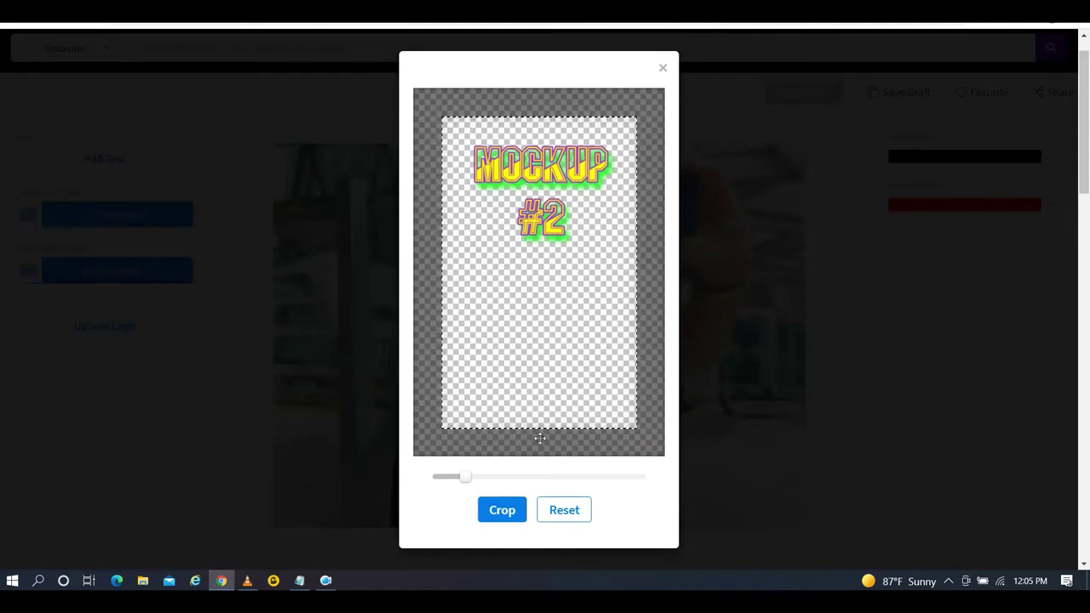
mouse_move(549, 246)
mouse_down()
mouse_move(550, 271)
mouse_move(539, 250)
mouse_up()
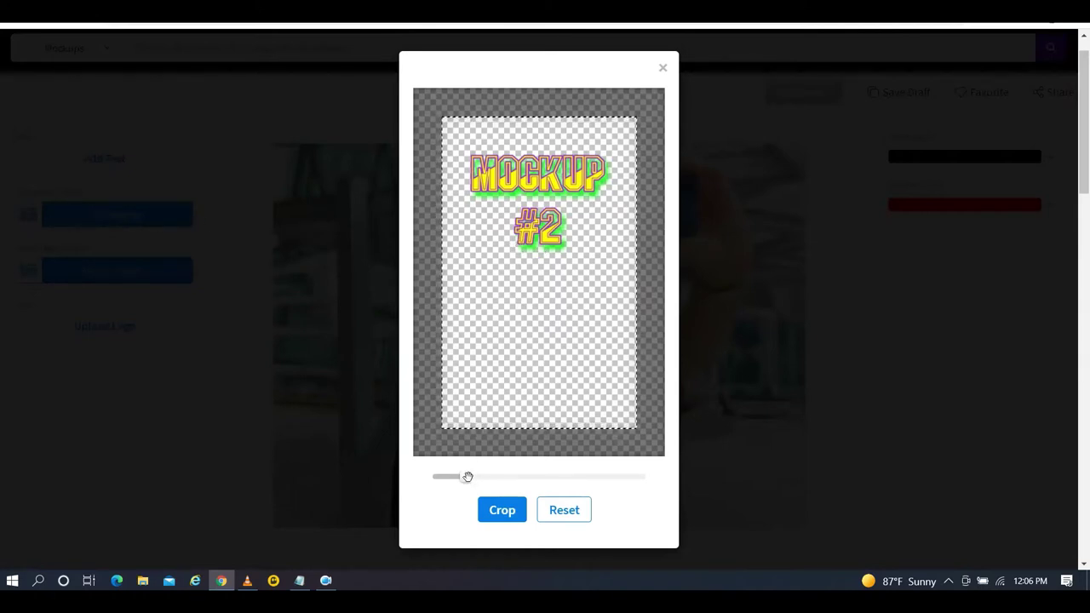
drag(464, 477, 479, 478)
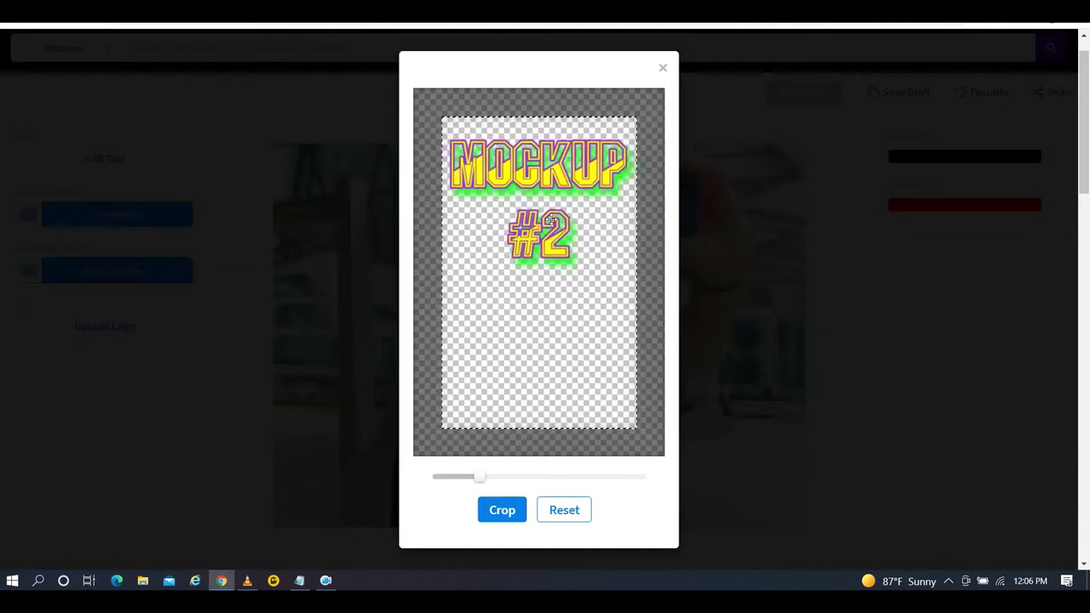
drag(553, 202, 553, 219)
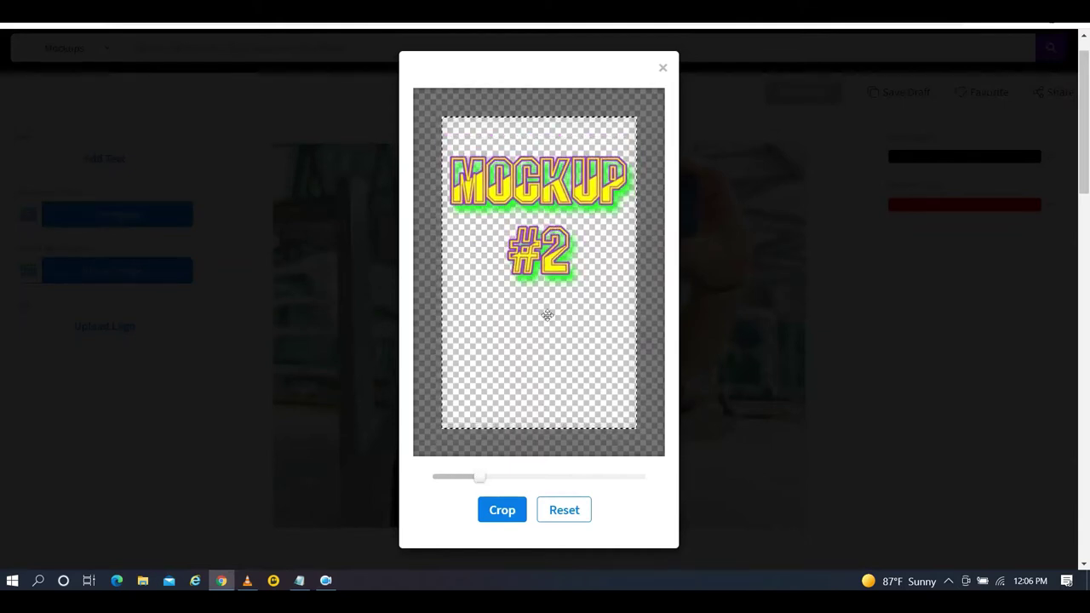
click(507, 511)
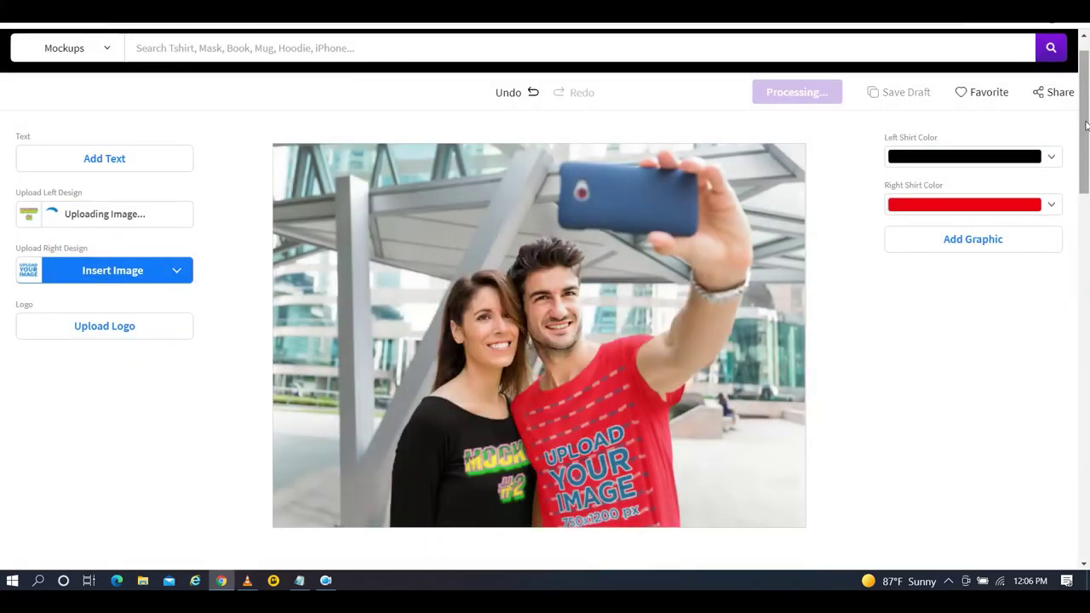
mouse_move(1086, 126)
mouse_down()
mouse_move(1086, 147)
mouse_move(1084, 129)
mouse_up()
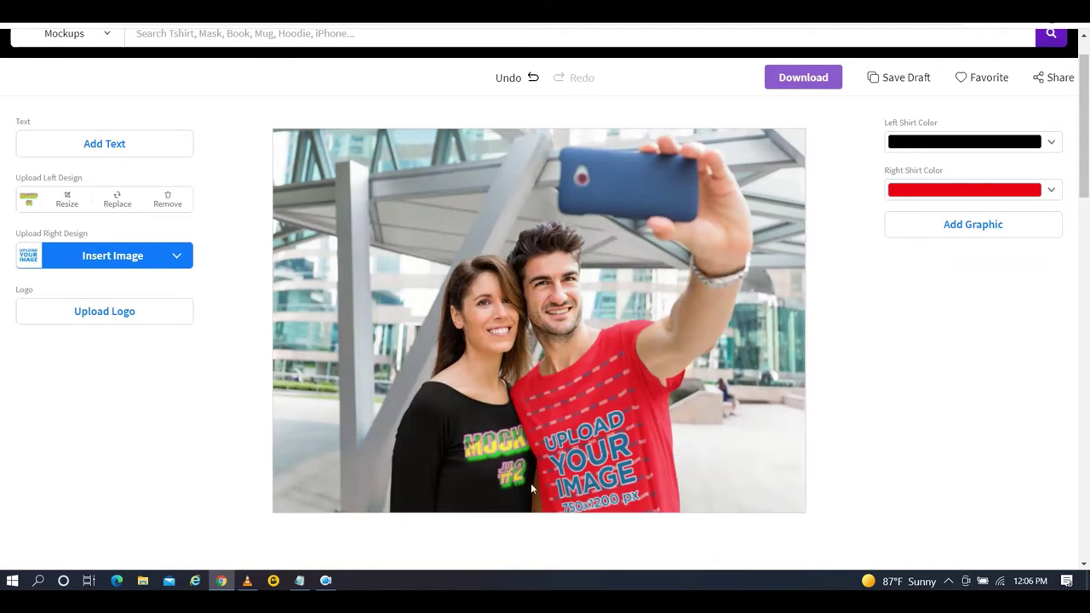
click(177, 259)
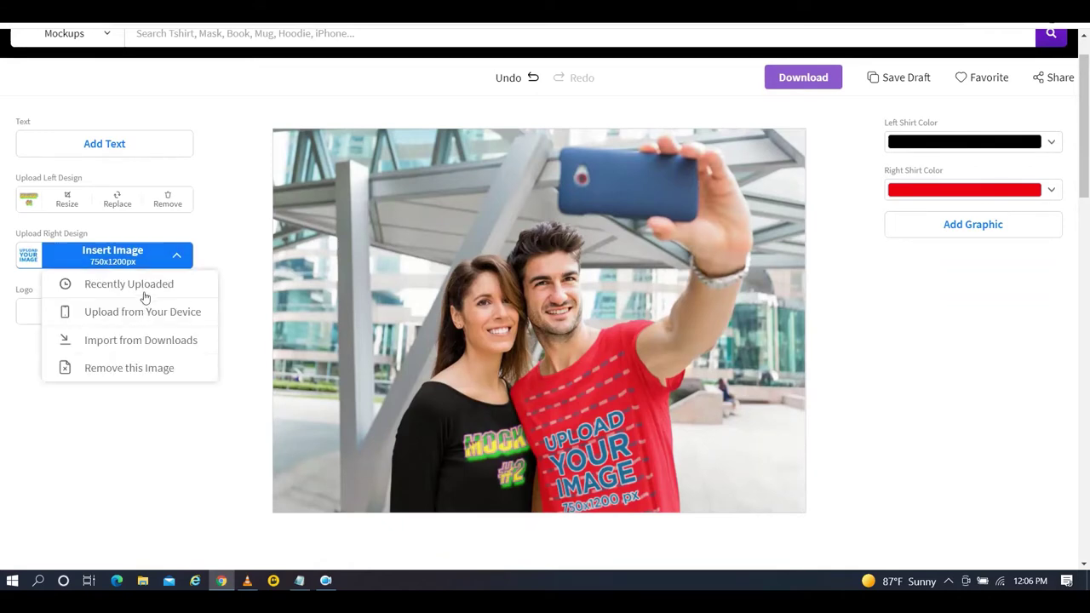
click(145, 286)
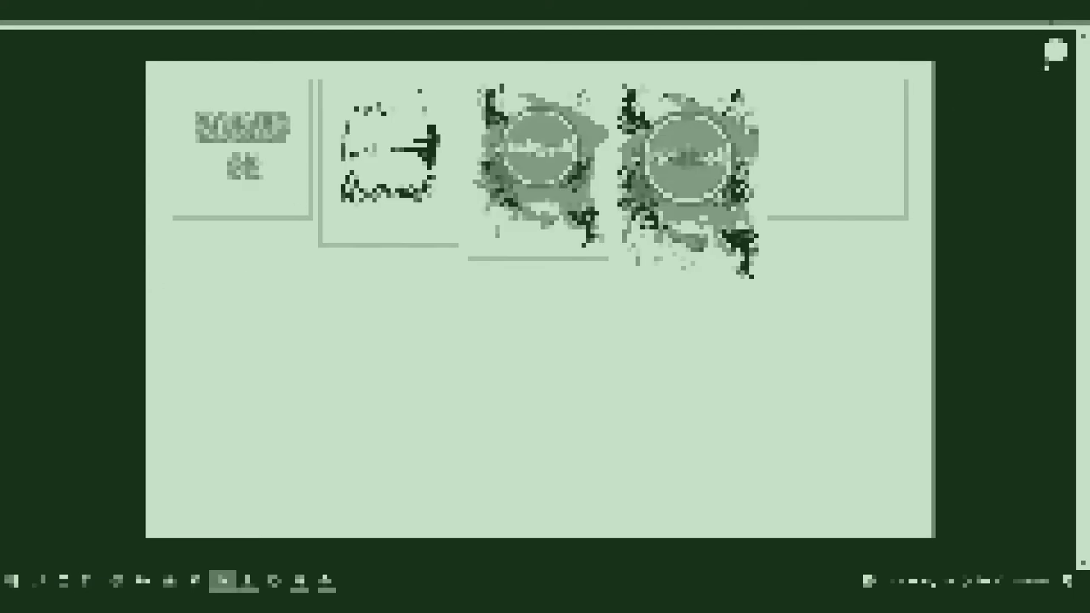
click(1056, 51)
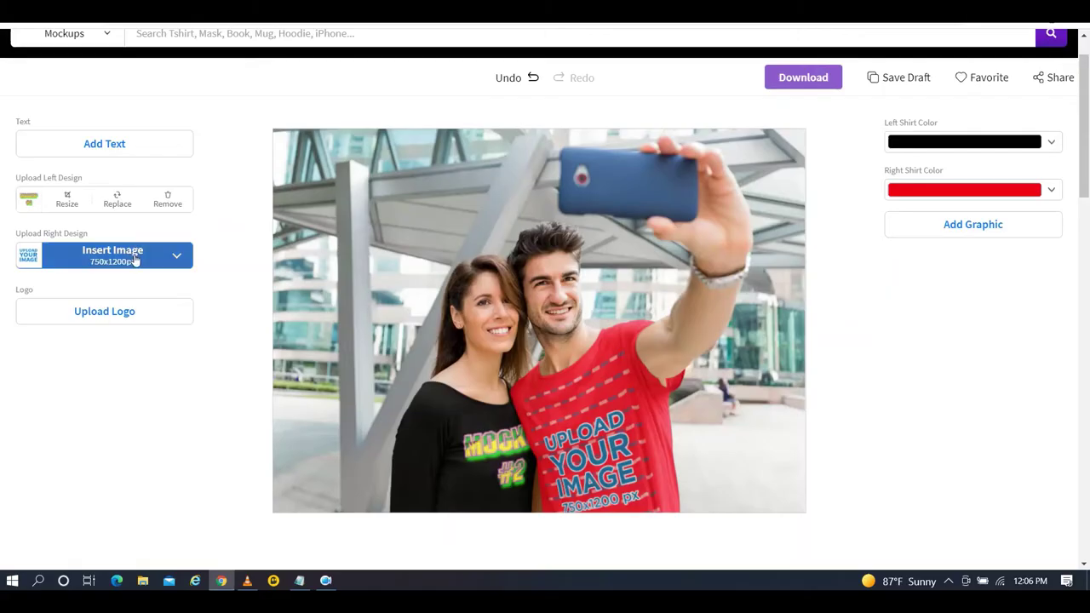
Step: Upload the "TEXT MOCKUP For My Awesome Viewers" image from the device as the right shirt's design
click(134, 260)
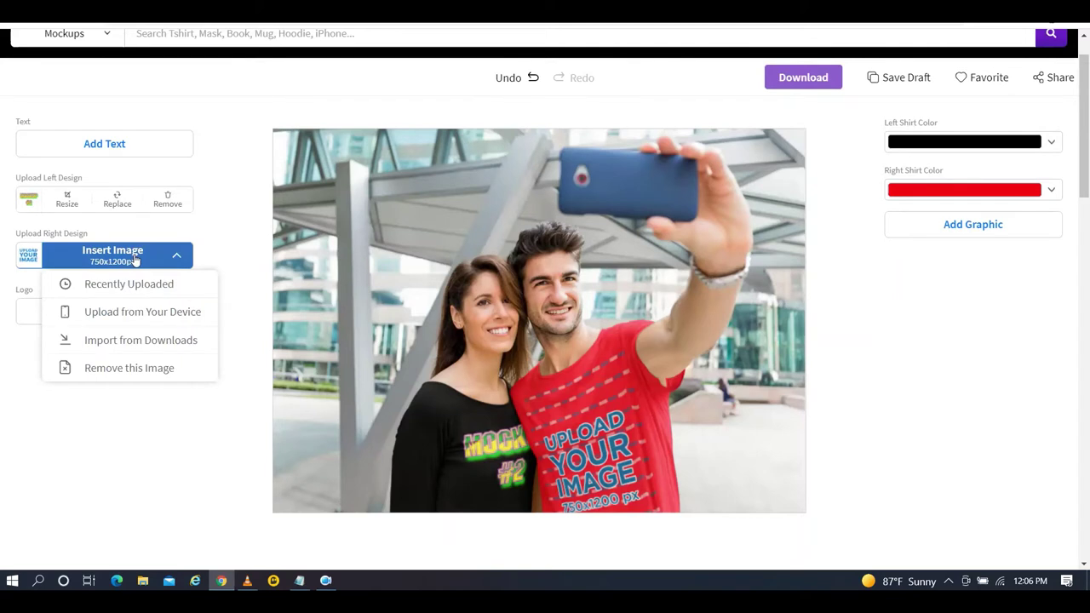
click(124, 317)
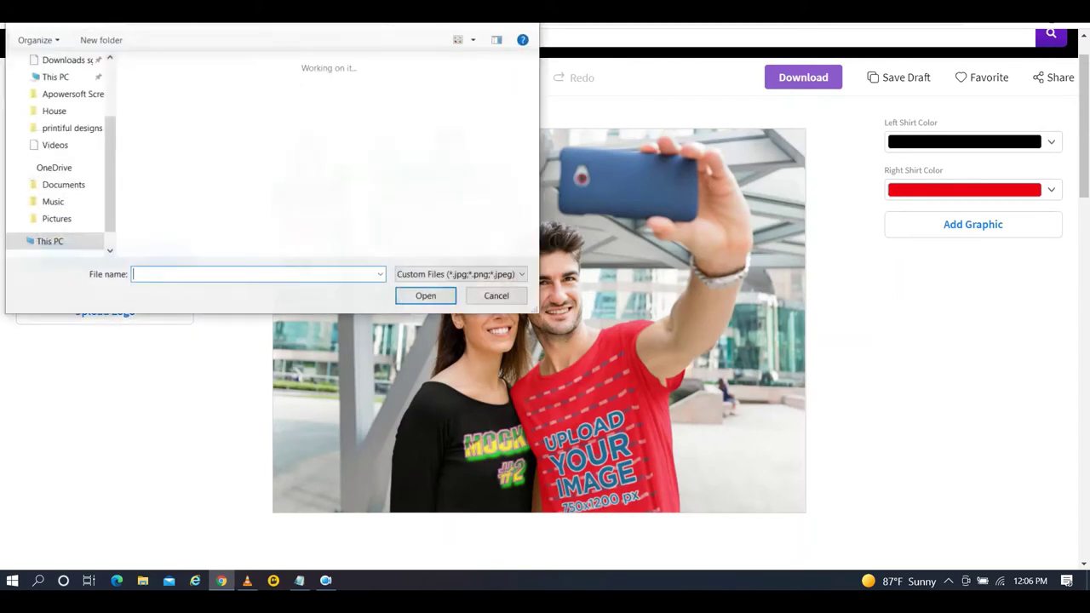
key(Escape)
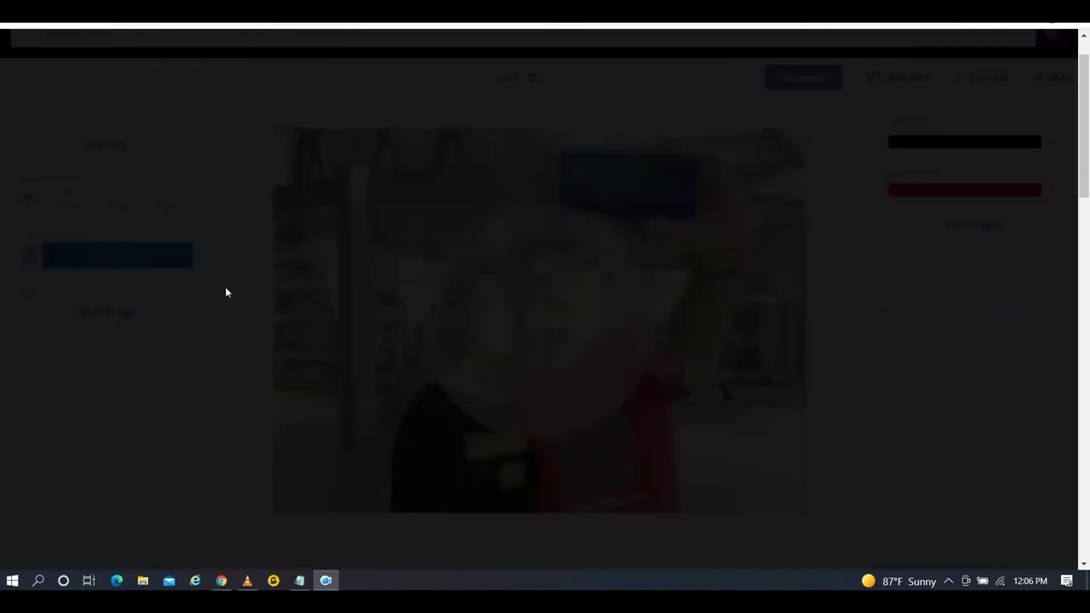
click(575, 246)
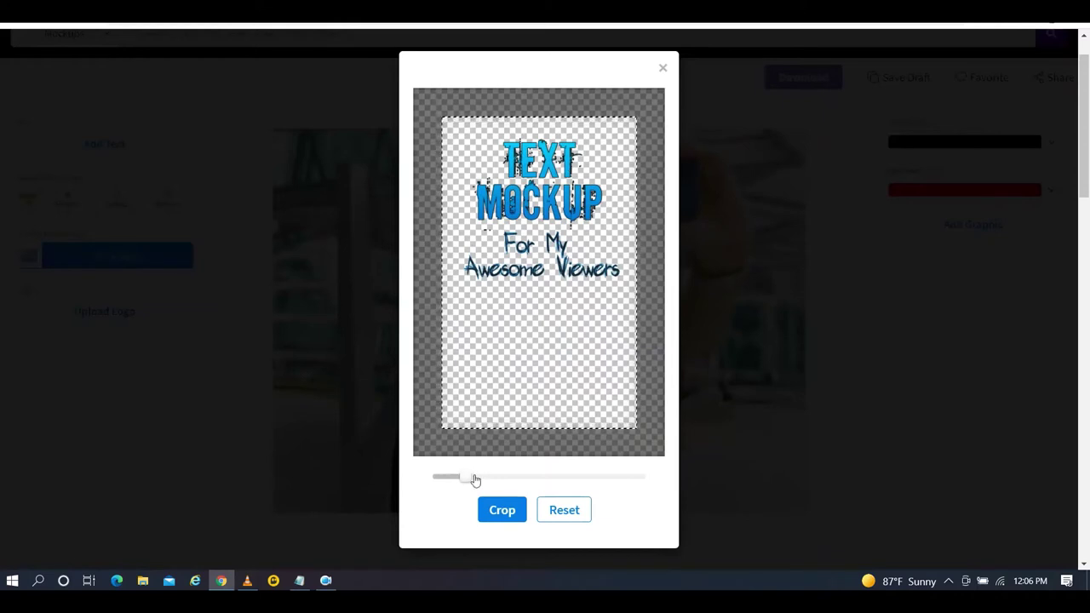
Step: Enlarge the "TEXT MOCKUP" design to nearly the full crop width, place it in the upper part, and apply the crop
drag(463, 476, 475, 475)
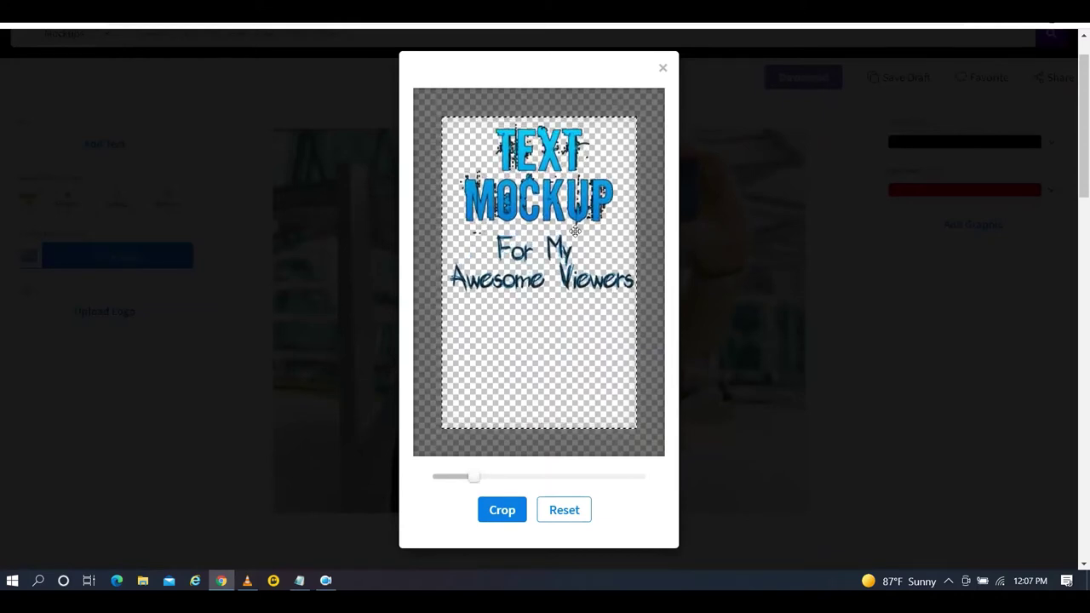
drag(575, 231, 573, 239)
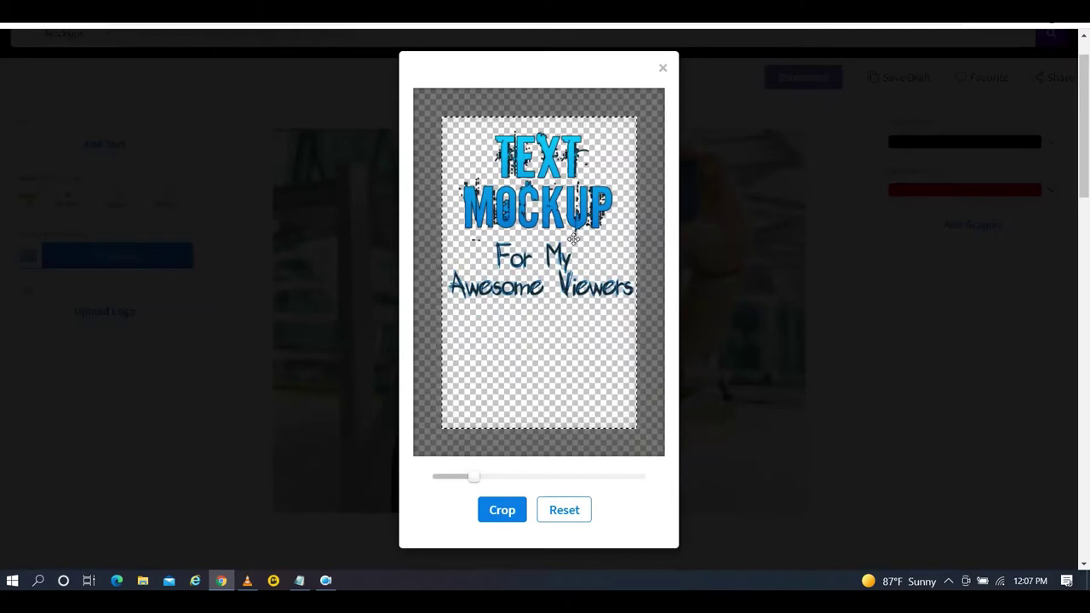
click(503, 510)
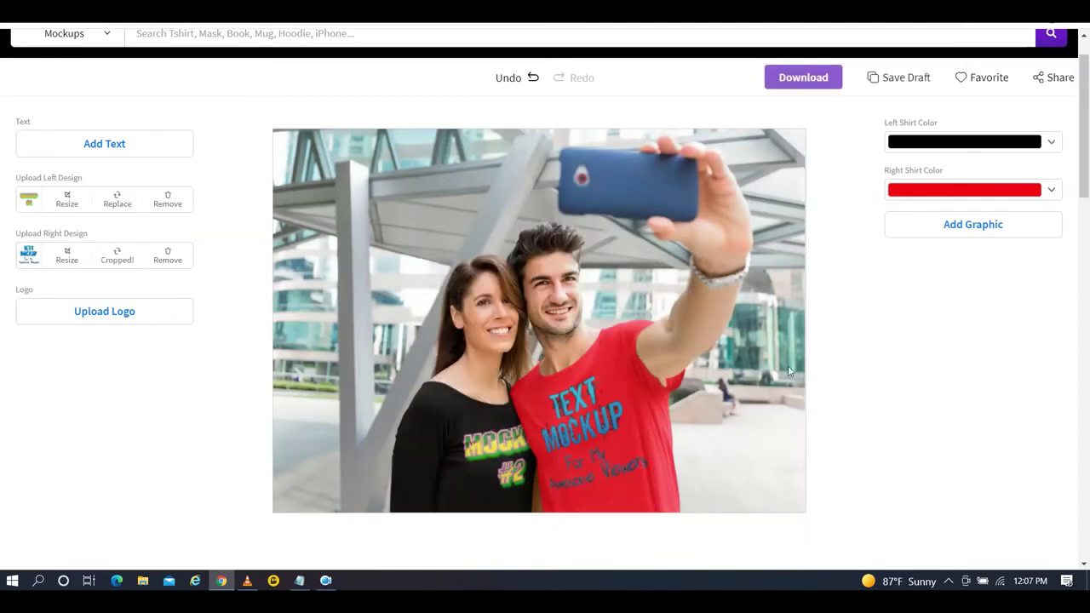
Step: Try an off-white right shirt, and set the right shirt color to light gray
click(1052, 193)
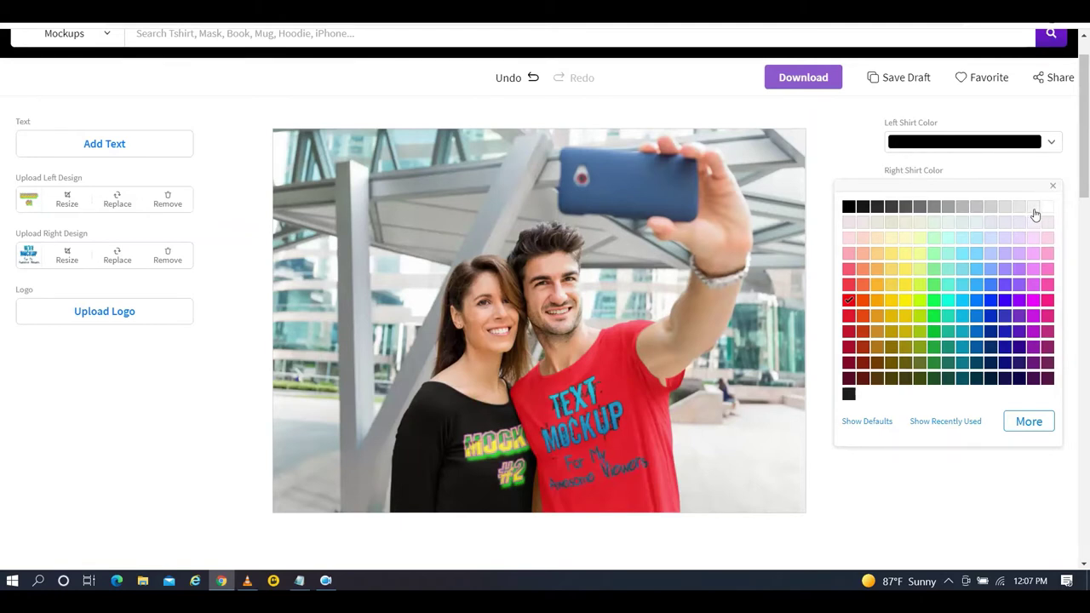
click(1033, 209)
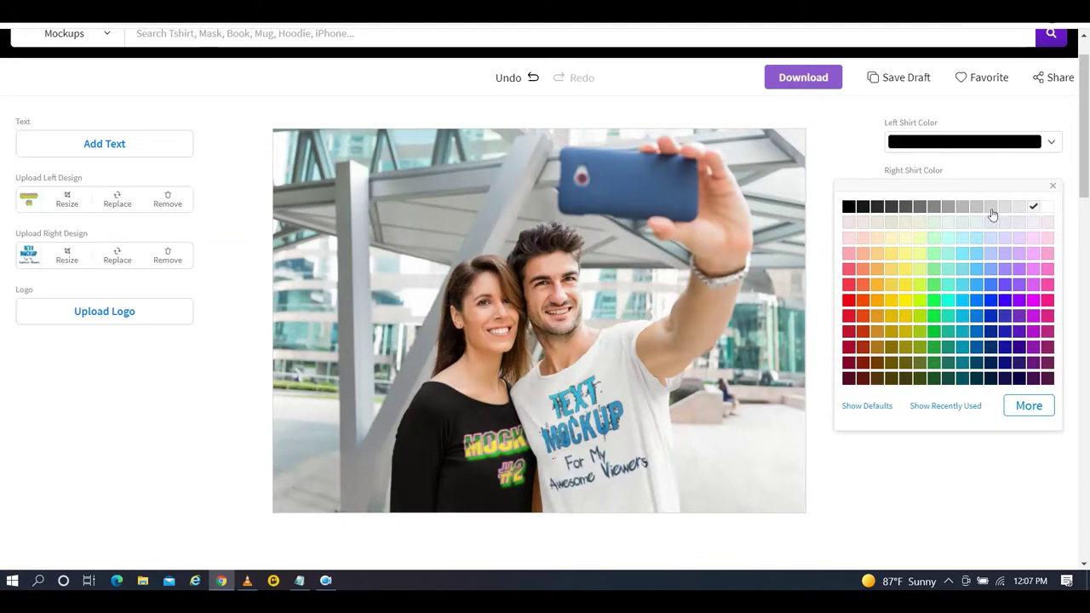
click(977, 208)
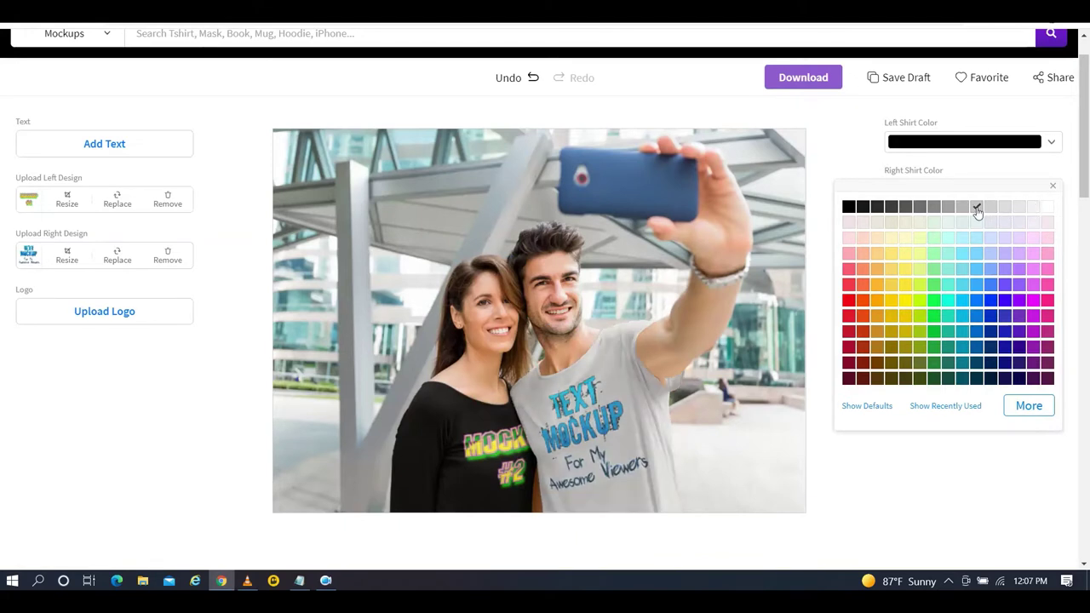
click(955, 473)
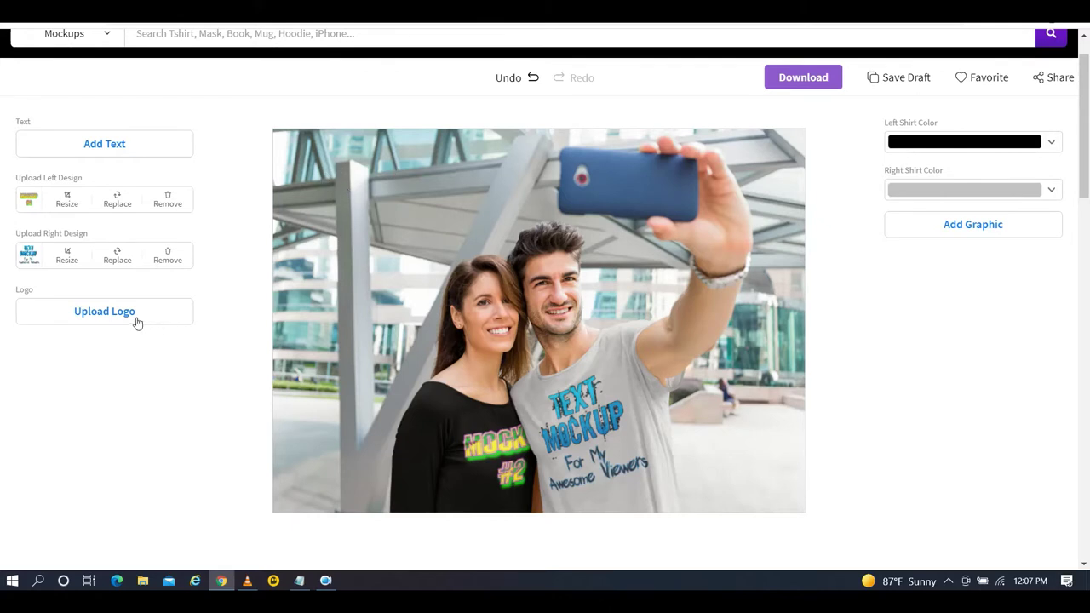
Step: Add a text element to the mockup reading "Get Yours Here!"
click(138, 149)
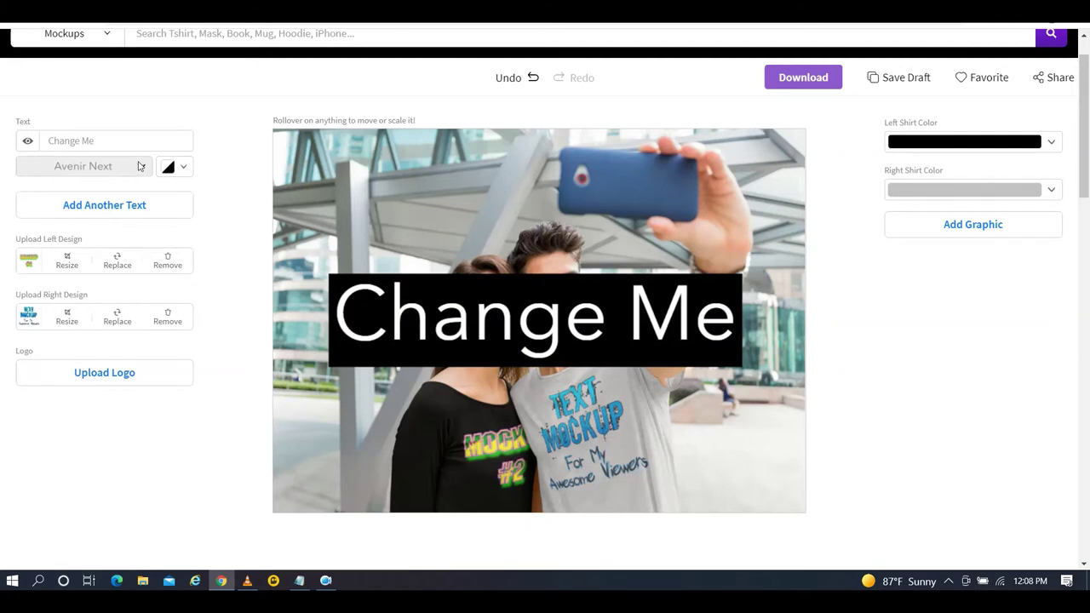
click(113, 142)
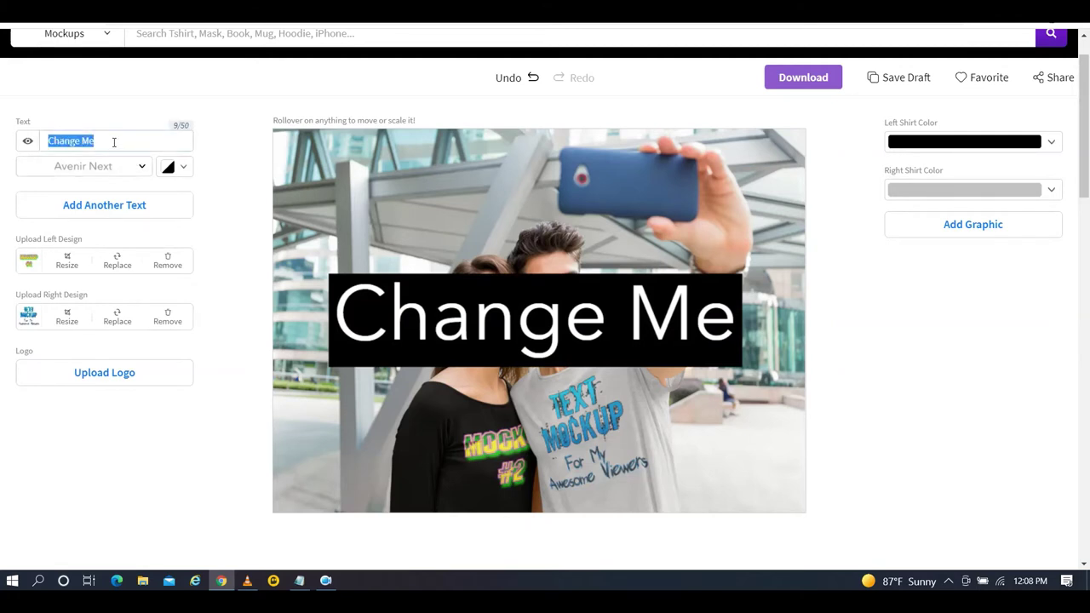
text(Get Yo)
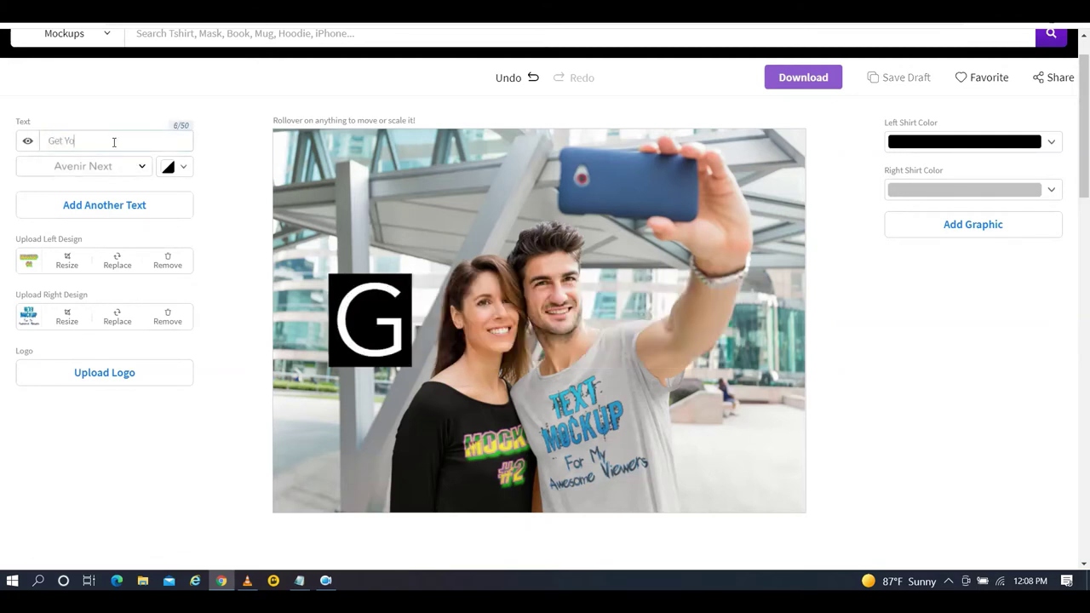
text(urs H)
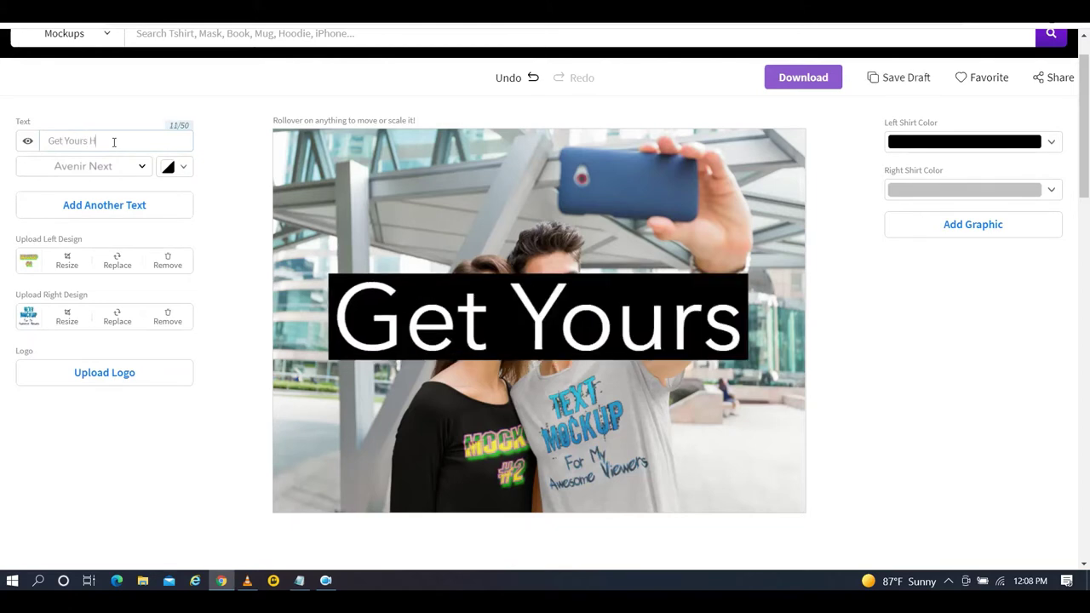
text(ere)
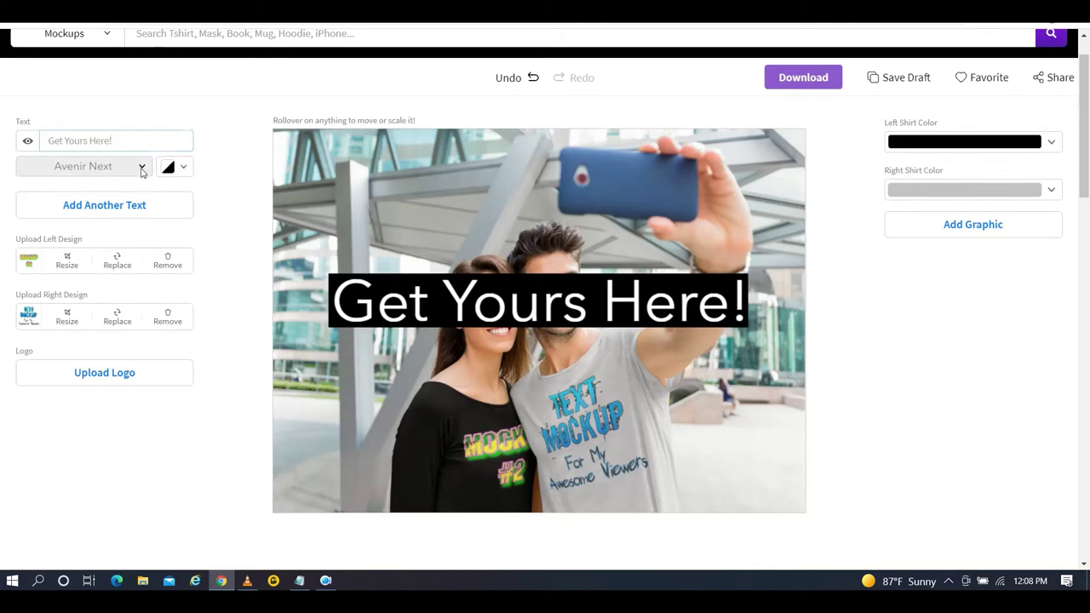
Step: Set the "Get Yours Here!" text's font to ABeeZee and look through the full font collection
click(141, 169)
click(102, 219)
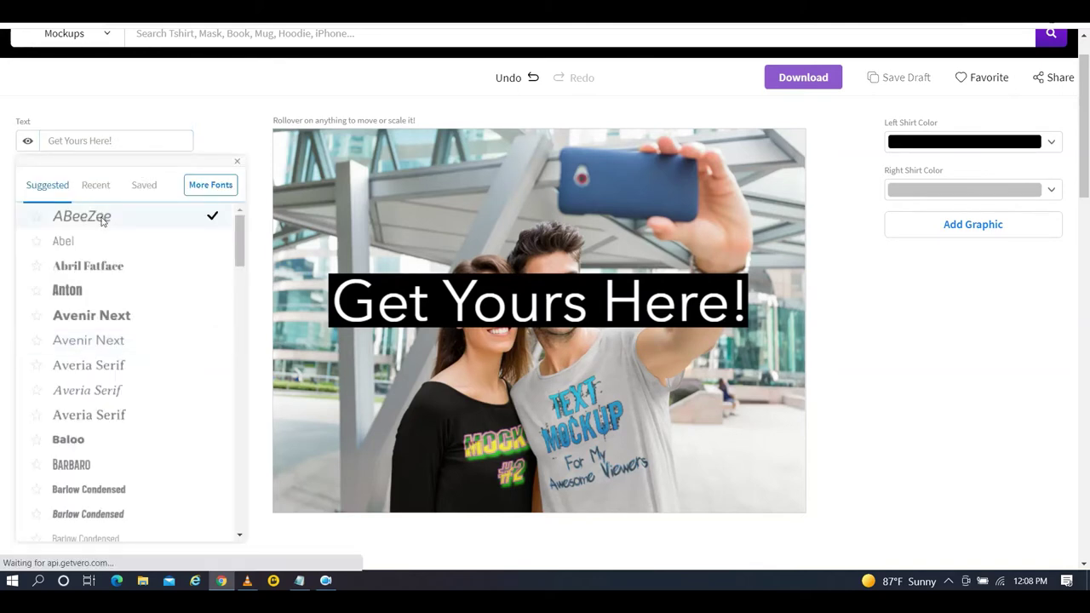
click(218, 193)
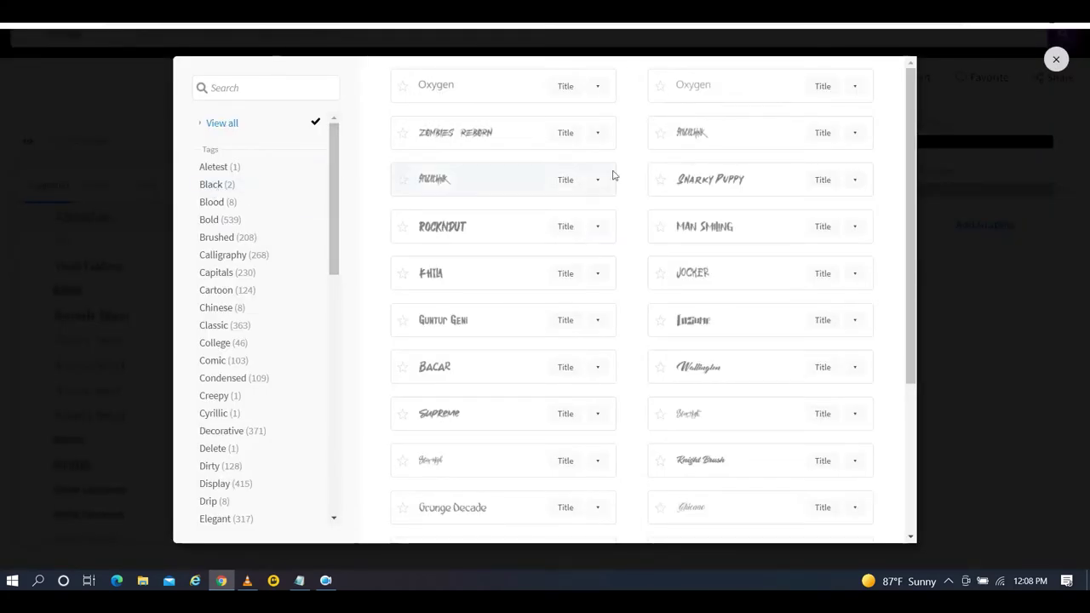
drag(910, 151, 914, 216)
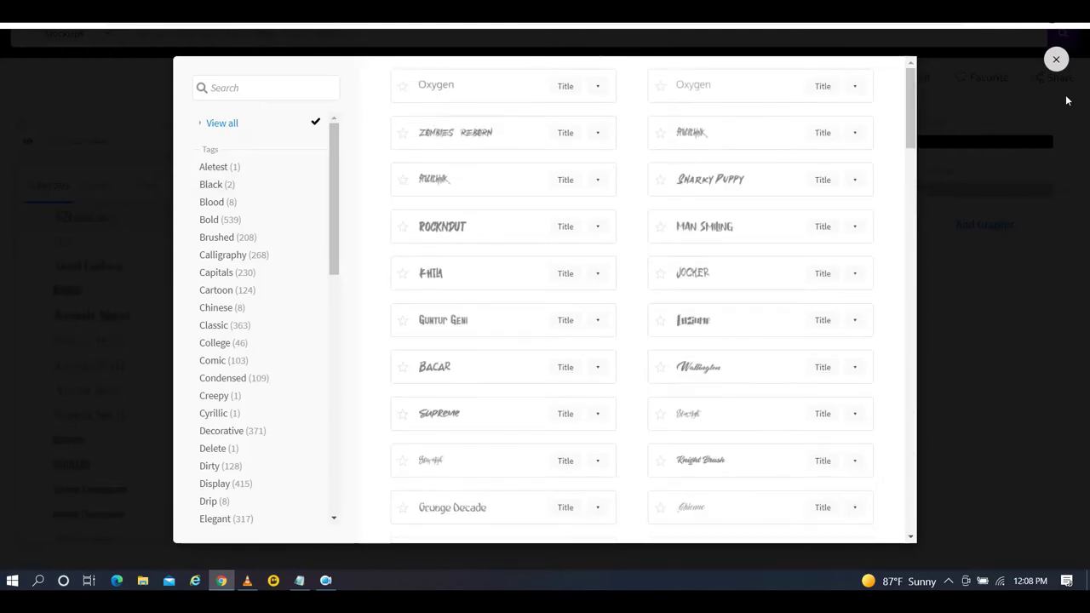
click(1055, 60)
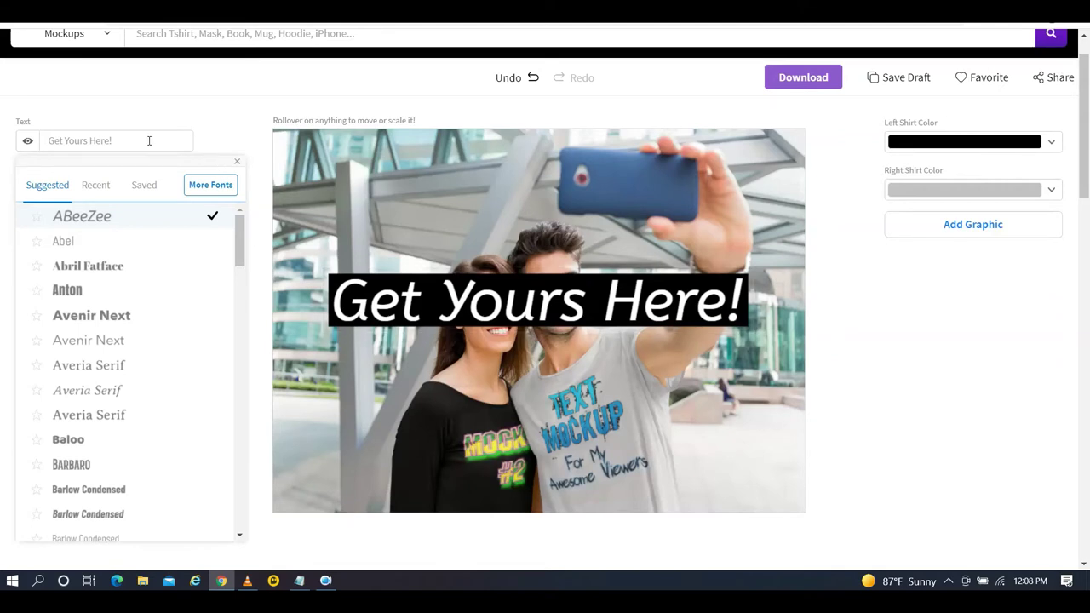
click(236, 163)
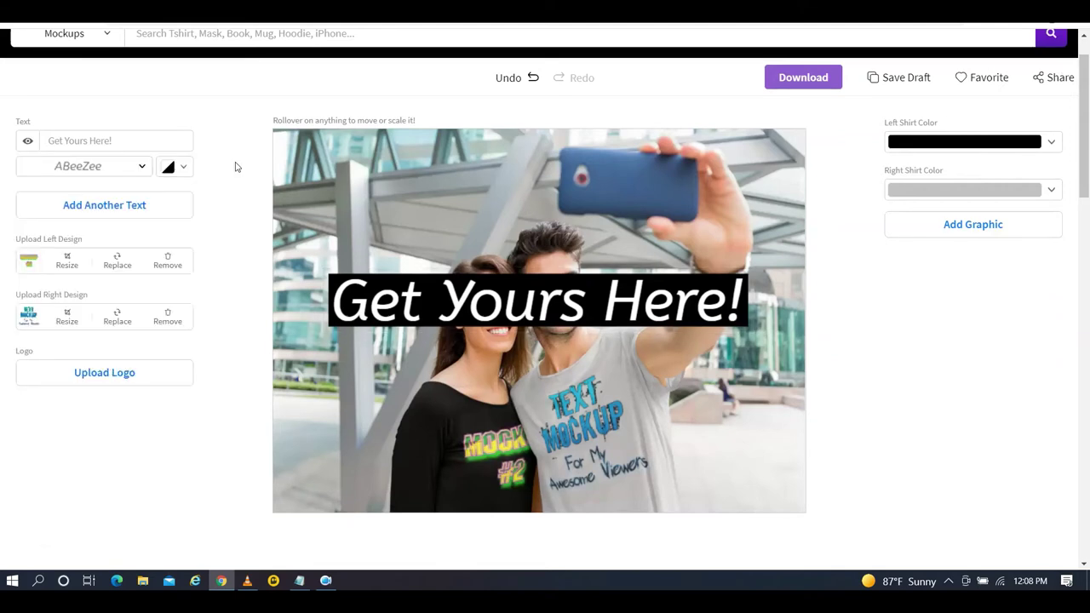
Step: Set the "Get Yours Here!" text color to pink
click(185, 167)
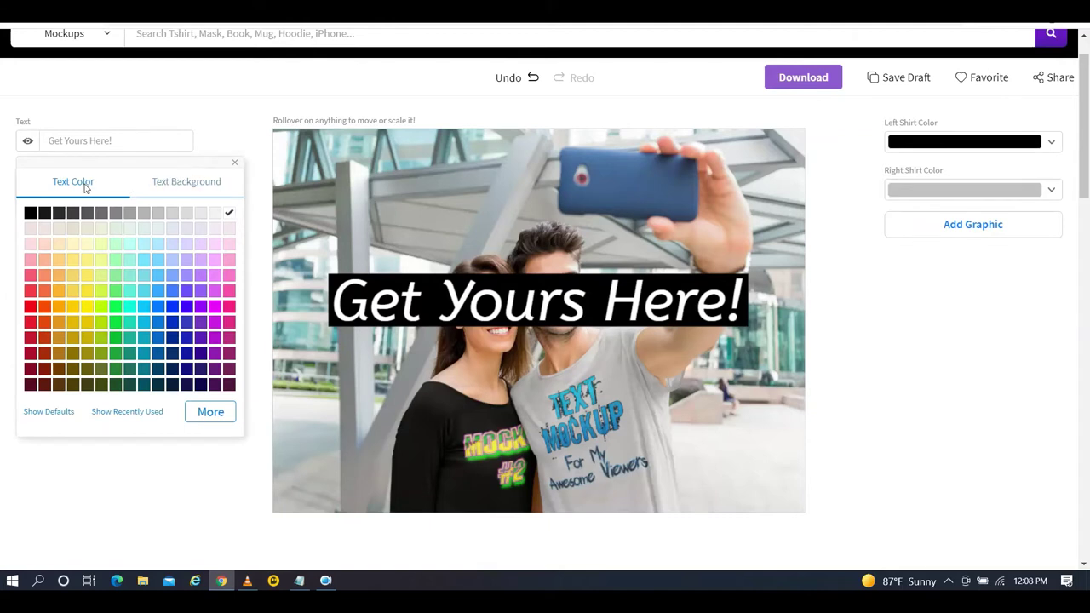
click(29, 277)
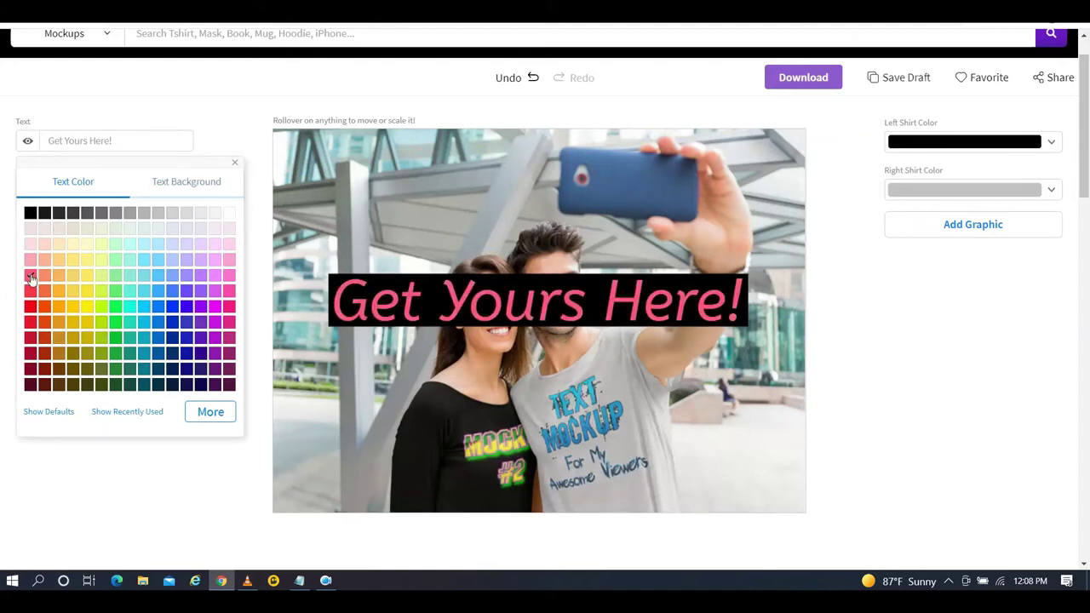
Step: Try spacious padding and transparent, gray and red backgrounds for the text, returning to tight padding and a black background
click(200, 185)
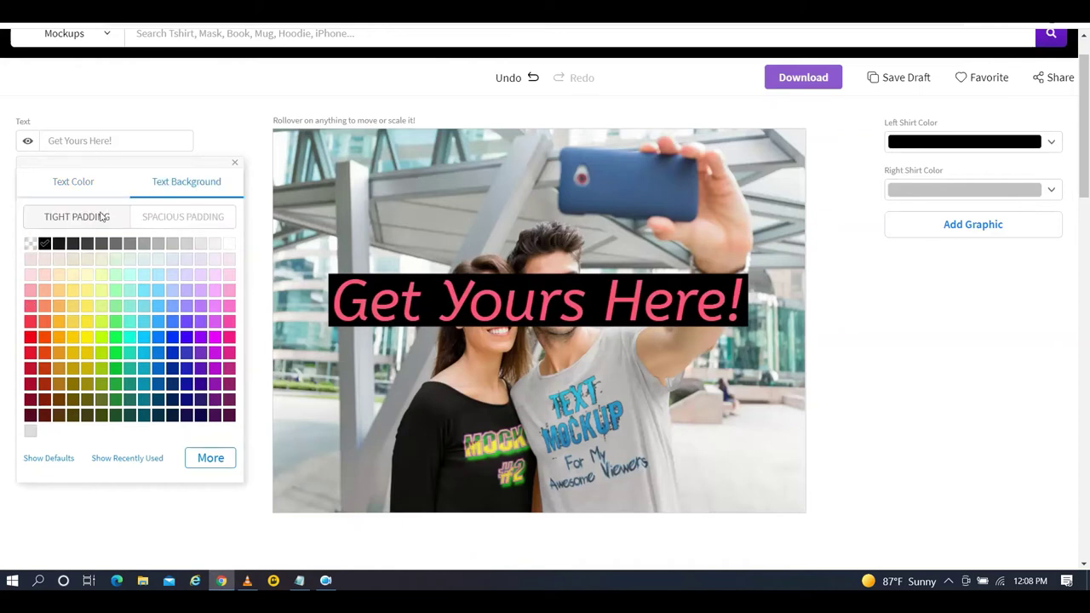
click(167, 223)
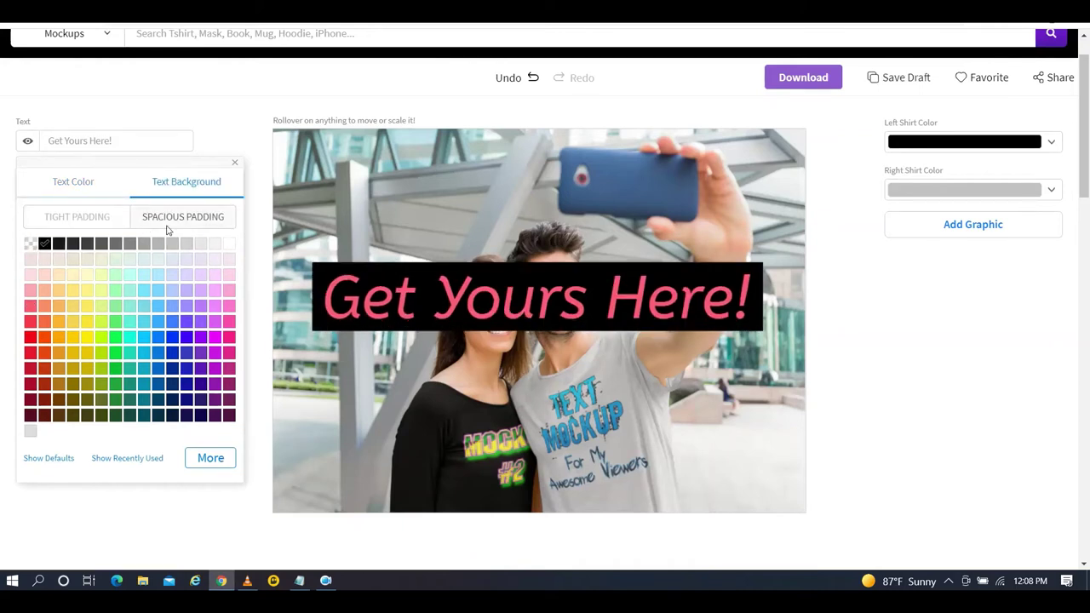
click(102, 219)
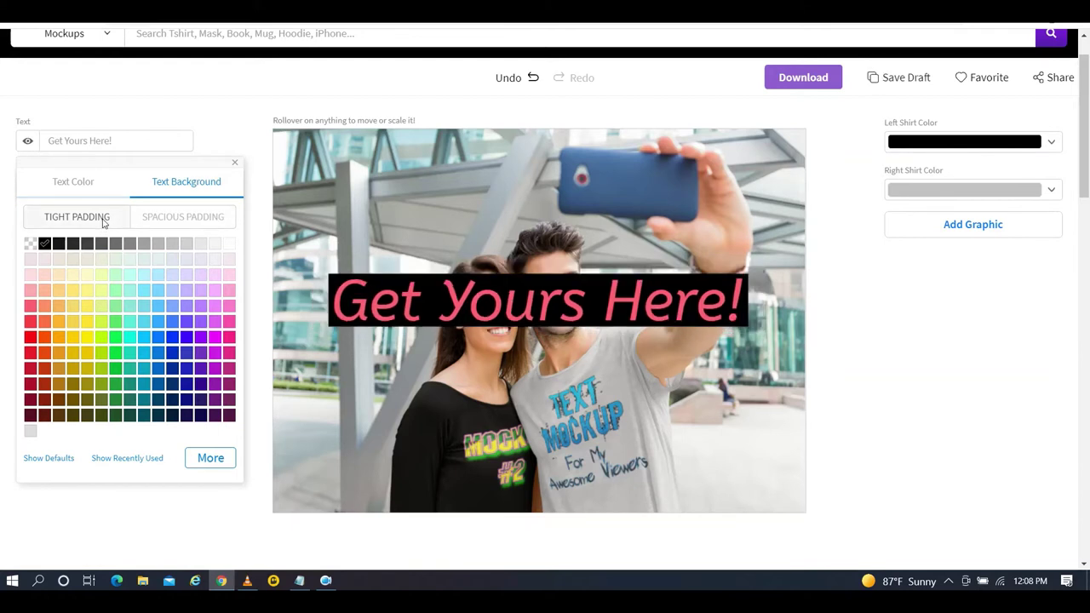
click(31, 245)
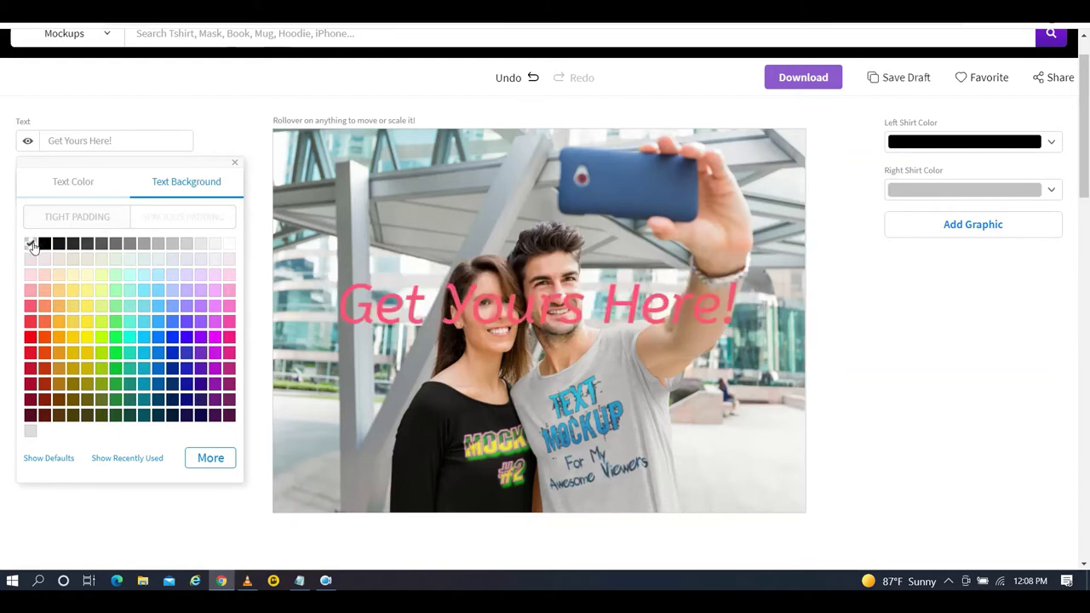
click(130, 244)
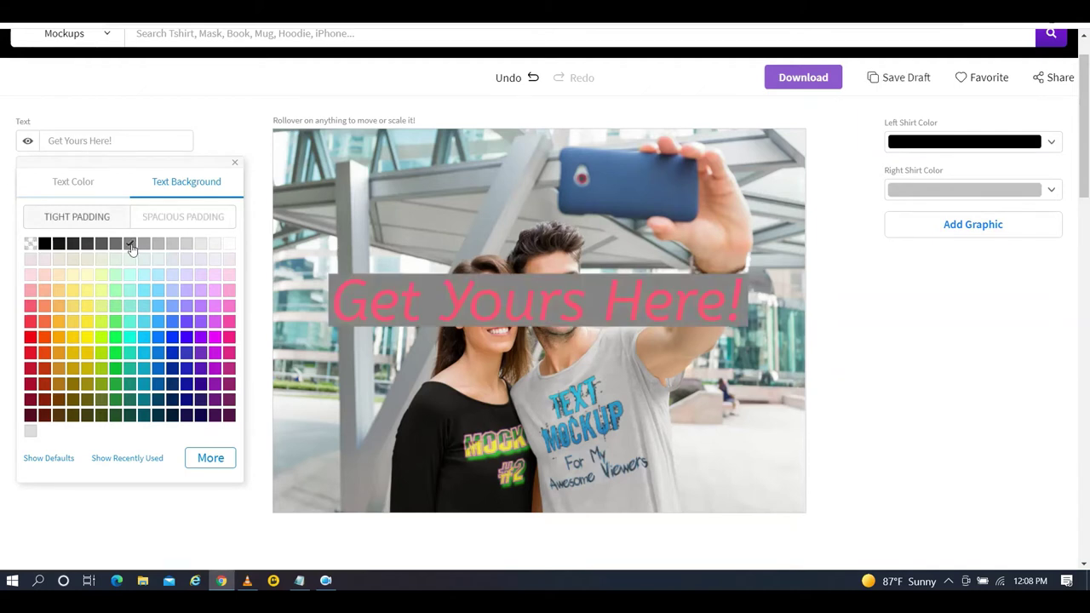
click(31, 338)
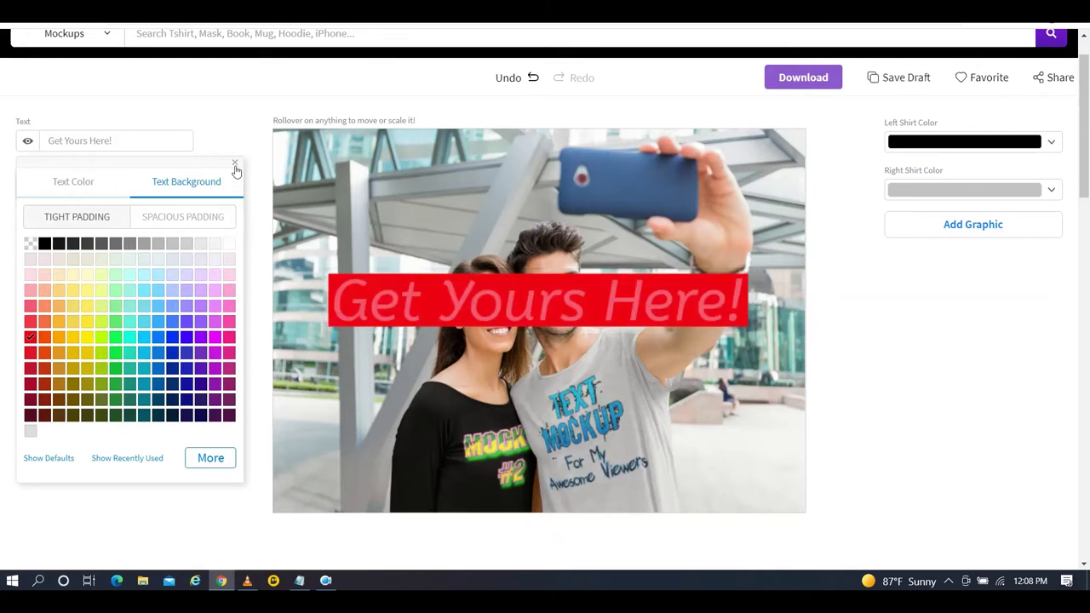
click(46, 244)
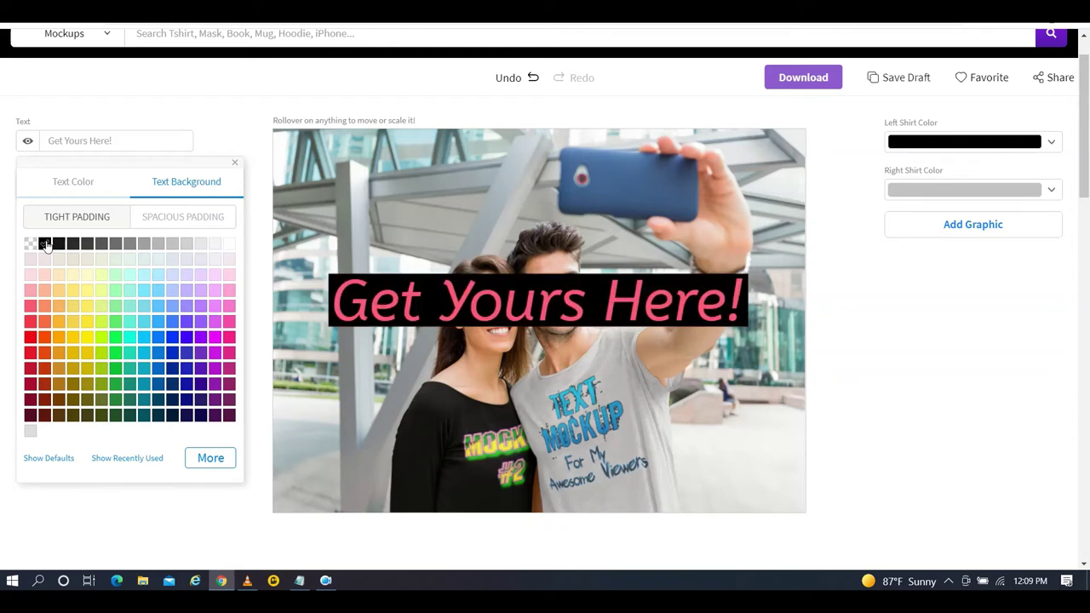
Step: Move the "Get Yours Here!" text to the photo's upper-left corner and shrink it so it ends just before the phone
drag(606, 310, 556, 177)
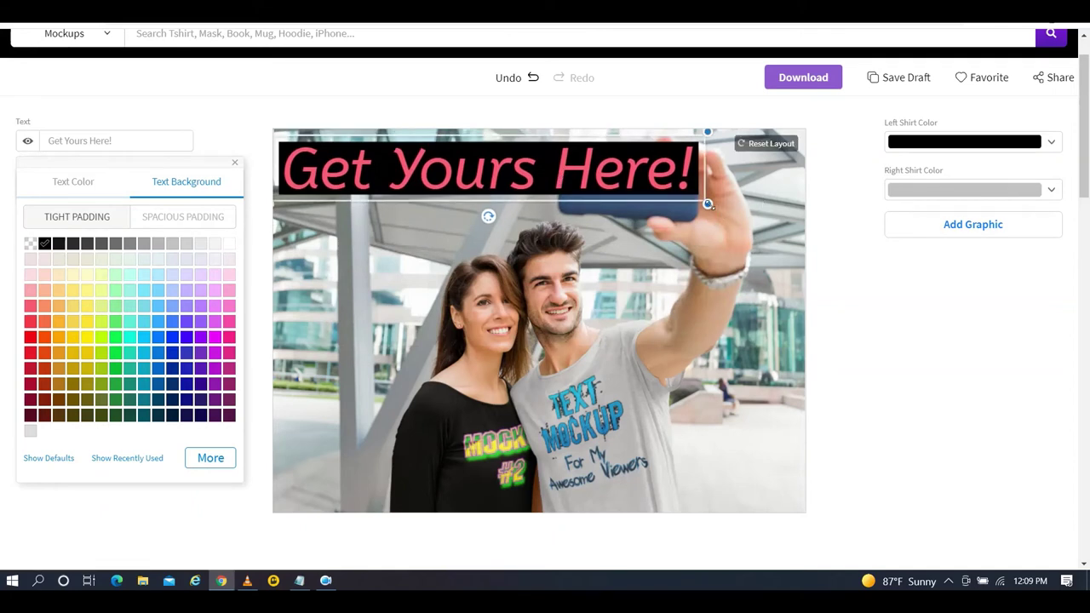
drag(708, 204, 523, 155)
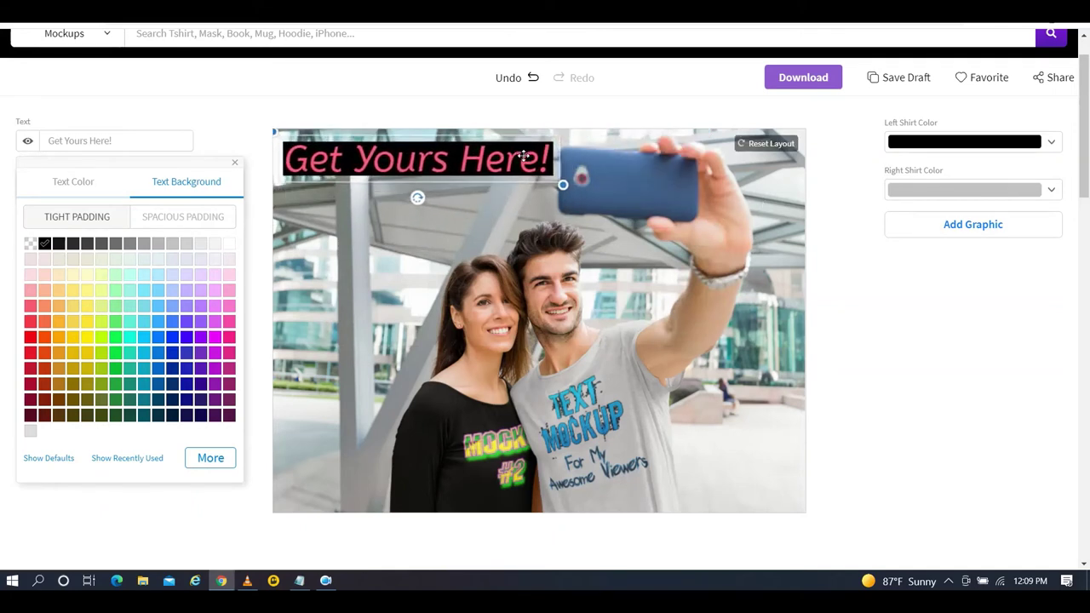
click(1043, 385)
click(1009, 410)
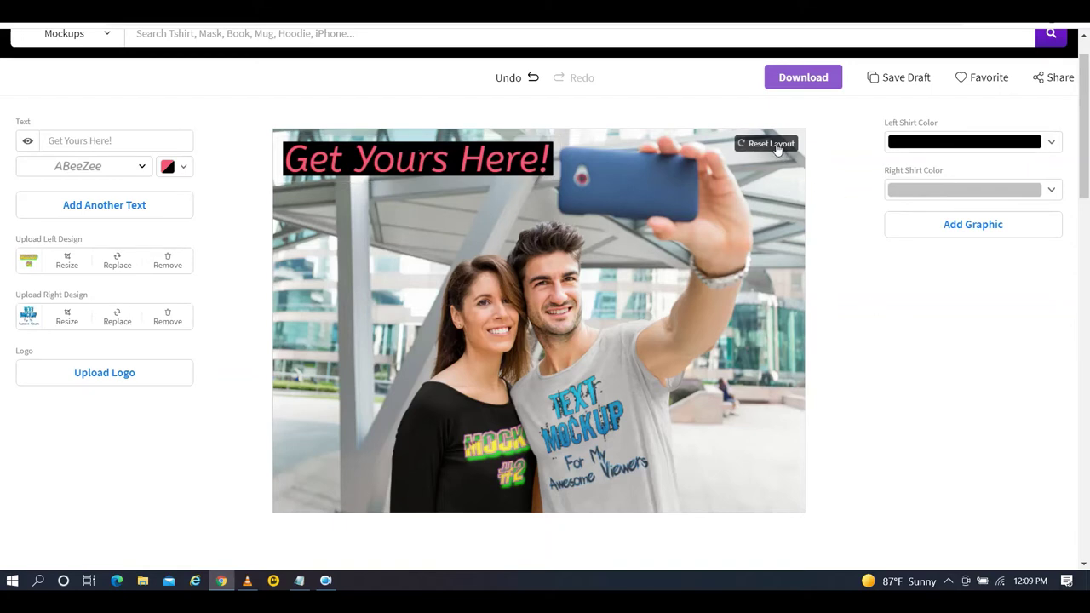
Step: Add a graphic to the mockup, search the graphics for "heart", and choose the solid tilted heart
click(983, 232)
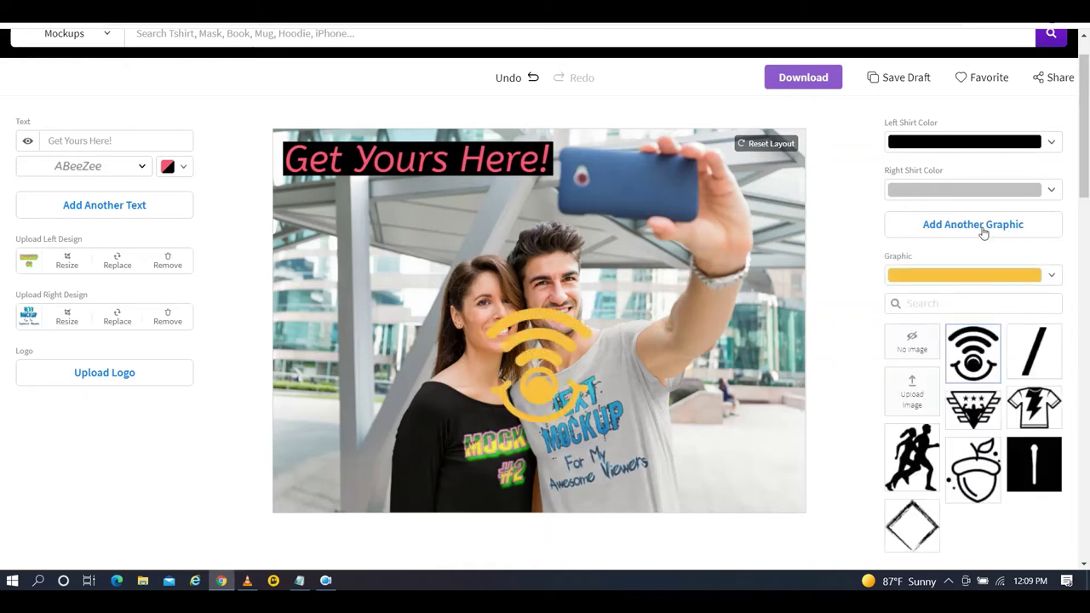
drag(1085, 181, 1055, 400)
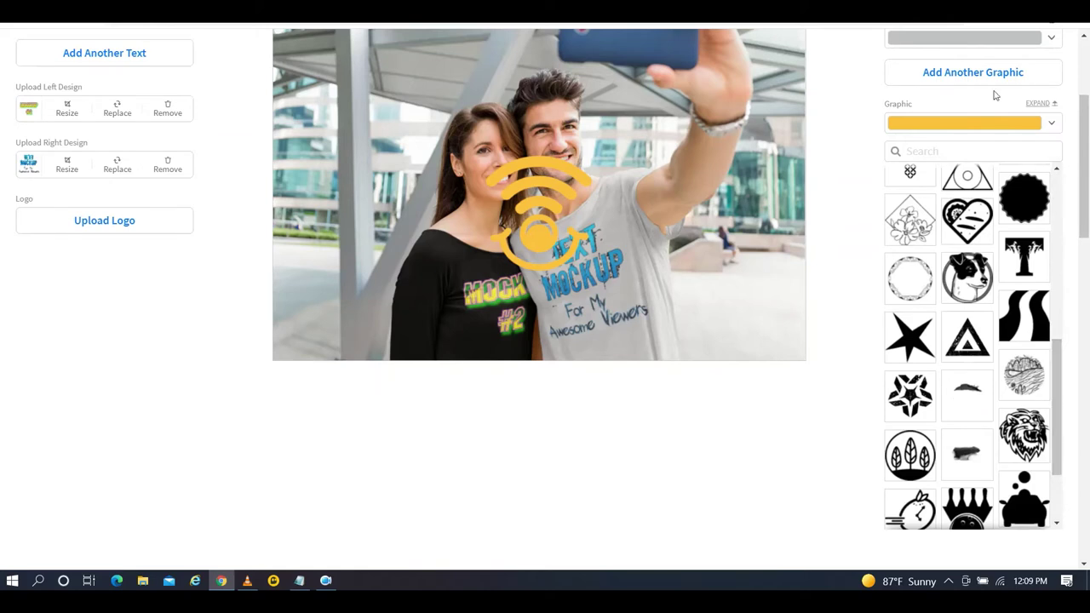
click(957, 152)
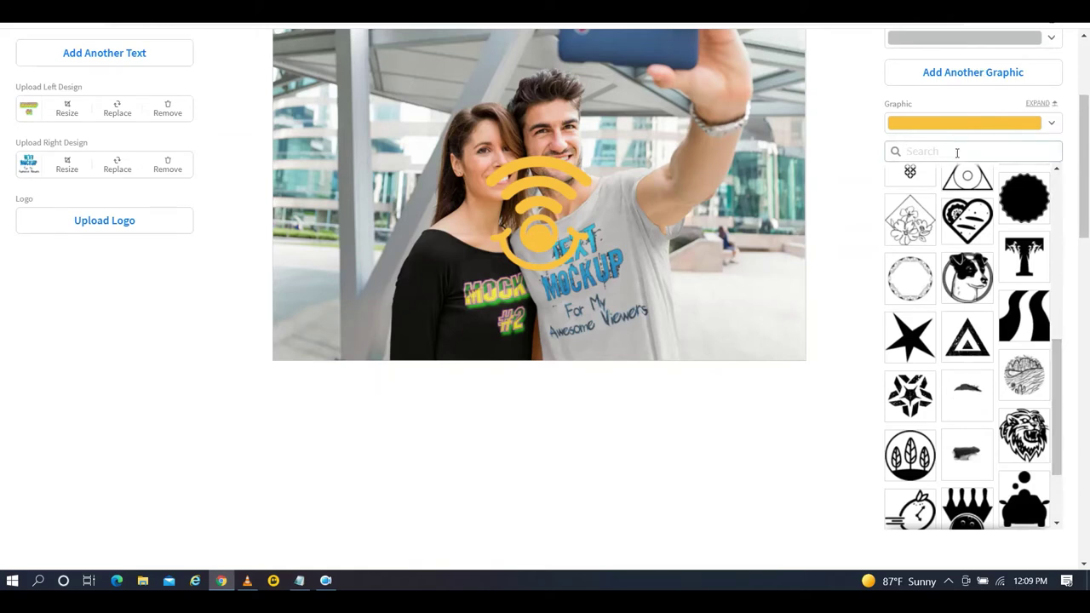
key(Return)
scroll(956, 155, down, 2)
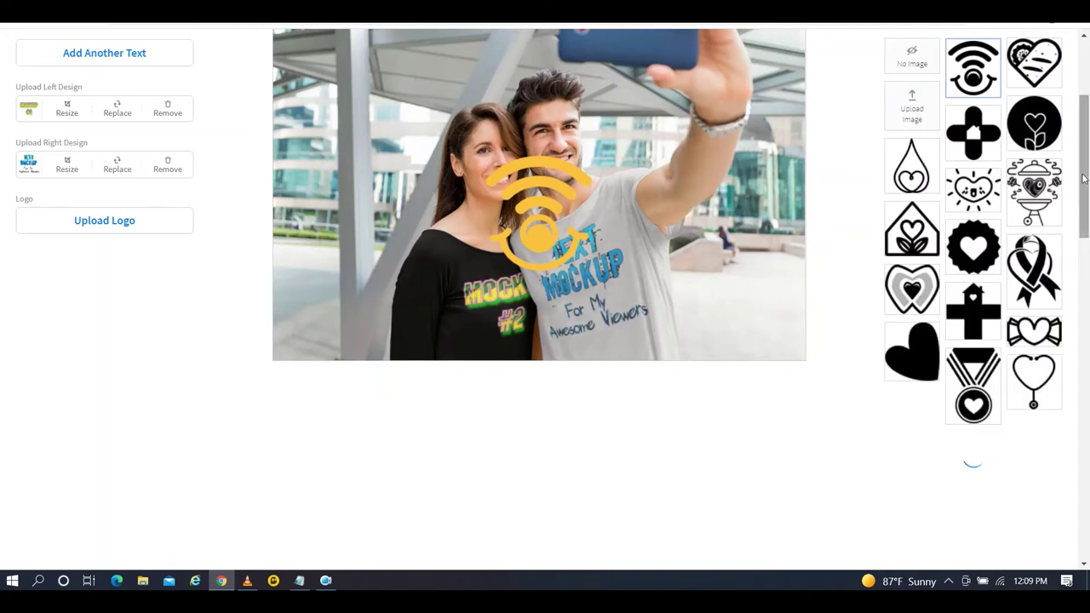
click(913, 353)
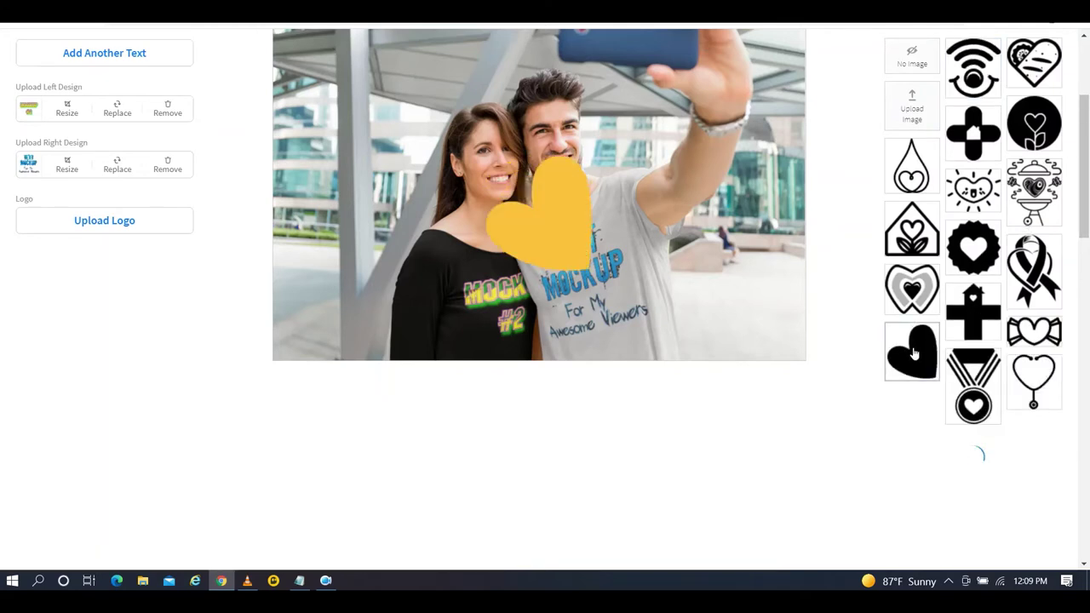
Step: Move the heart graphic to the photo's lower-right corner and color it red
click(520, 248)
drag(689, 194, 750, 310)
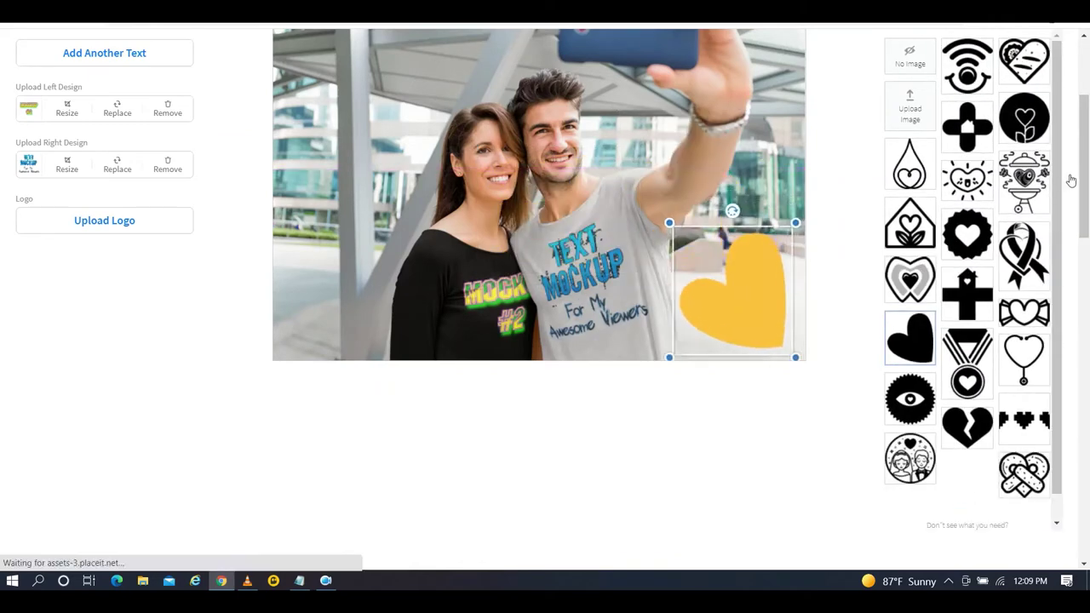
drag(1083, 175, 1076, 102)
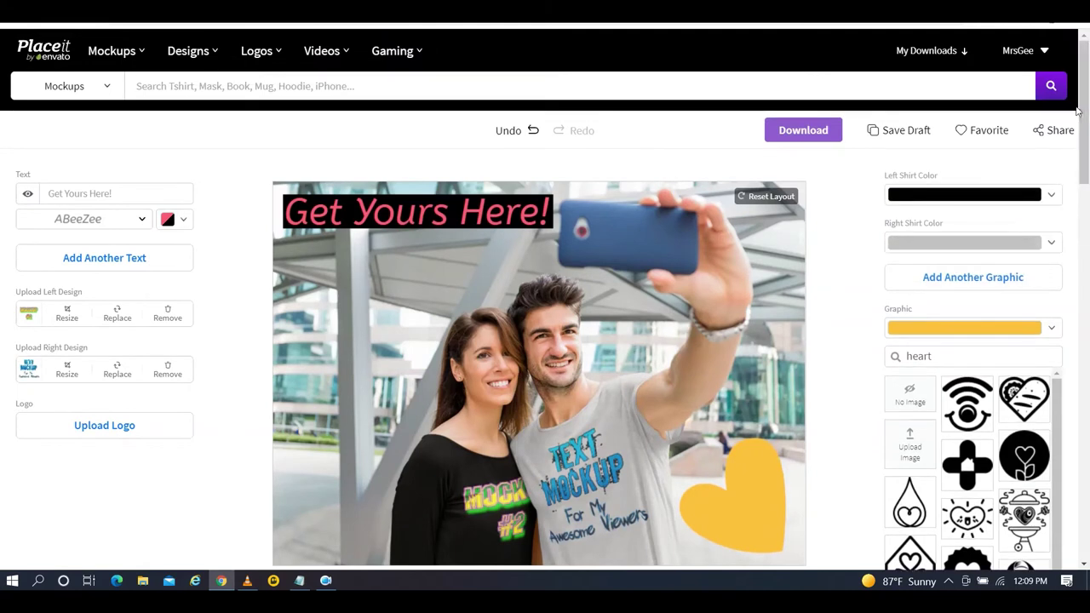
click(1053, 331)
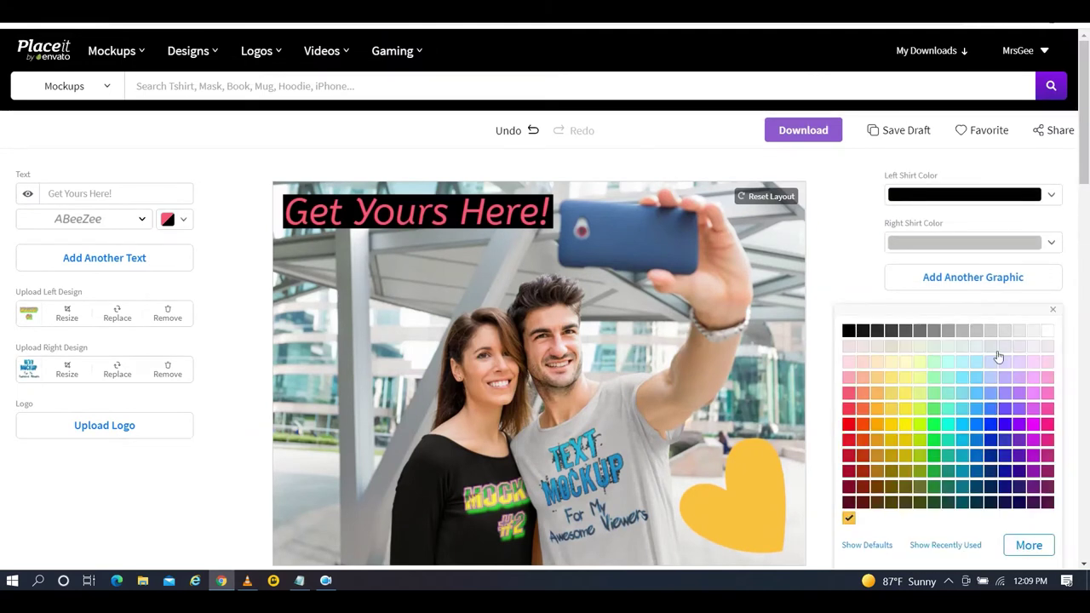
click(849, 440)
click(825, 179)
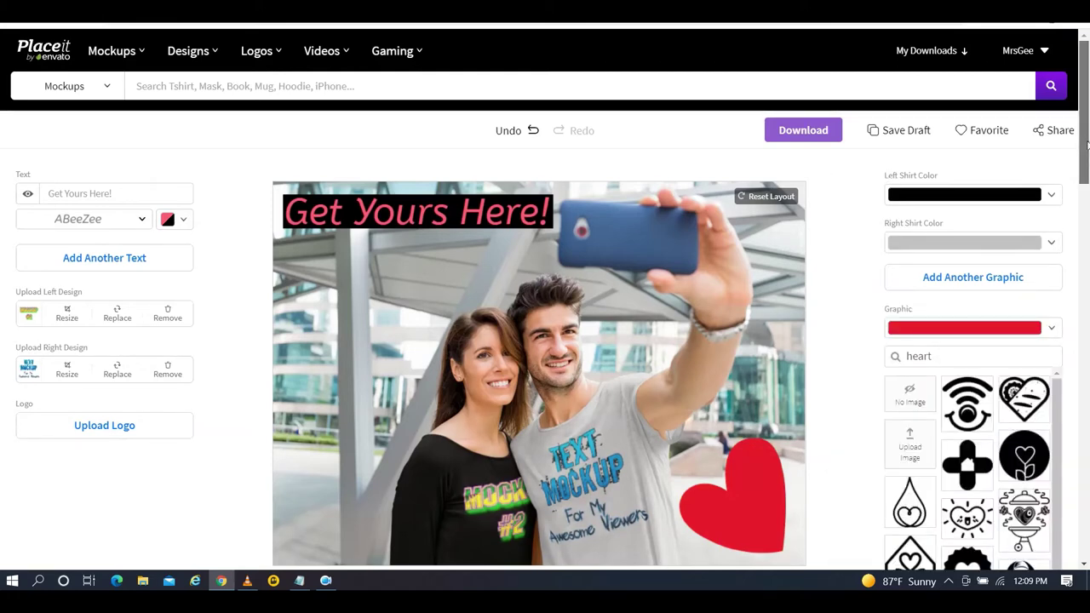
Step: Save the couple T-shirt mockup as a draft and download it
mouse_move(1085, 147)
mouse_down()
mouse_move(1087, 168)
mouse_move(1087, 157)
mouse_up()
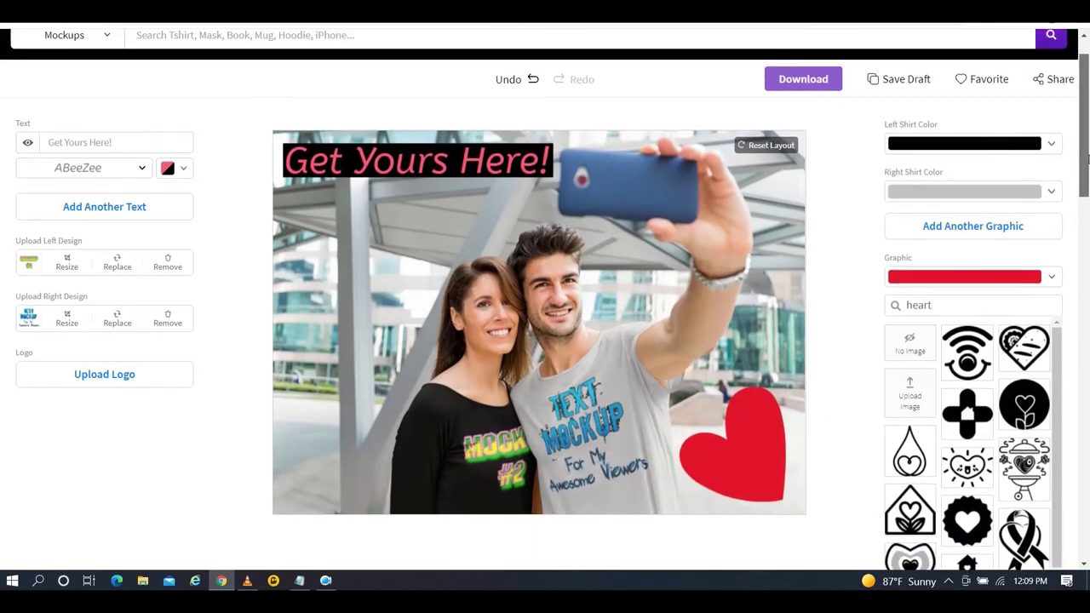
click(906, 82)
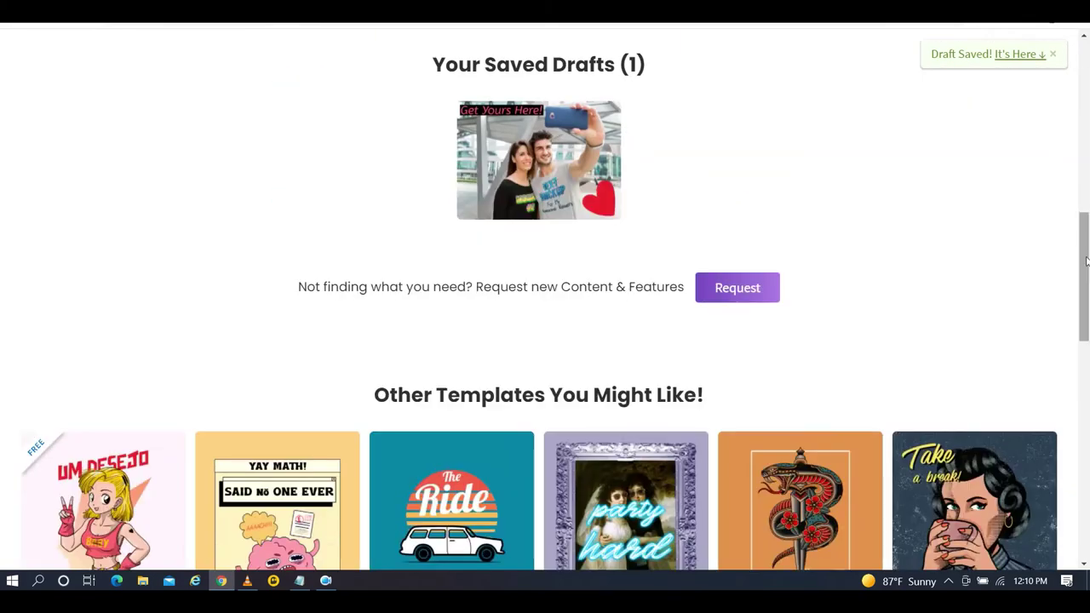
drag(1085, 262, 1086, 72)
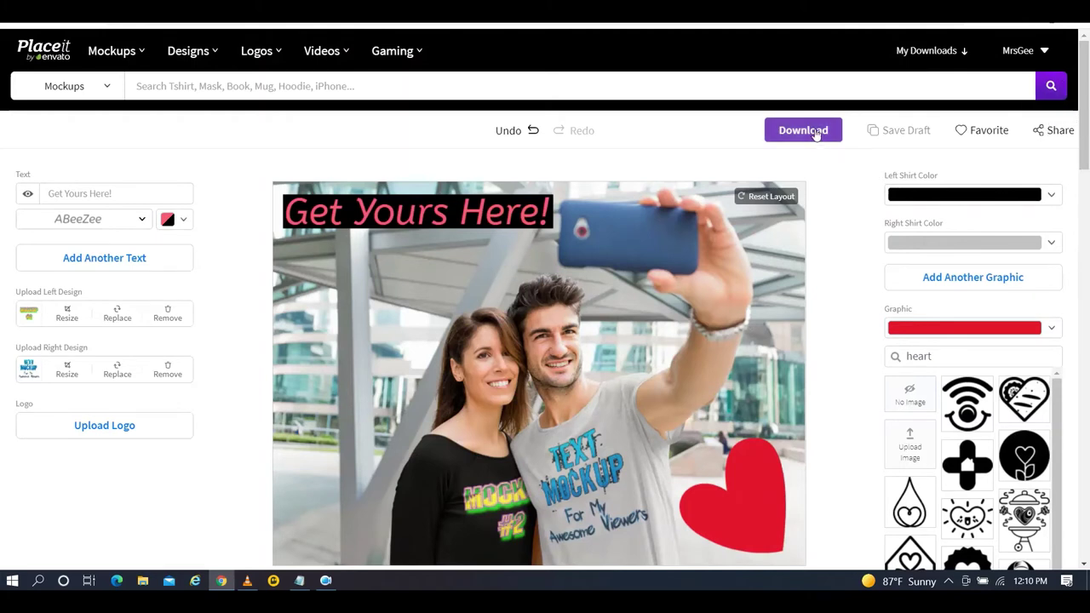
click(816, 134)
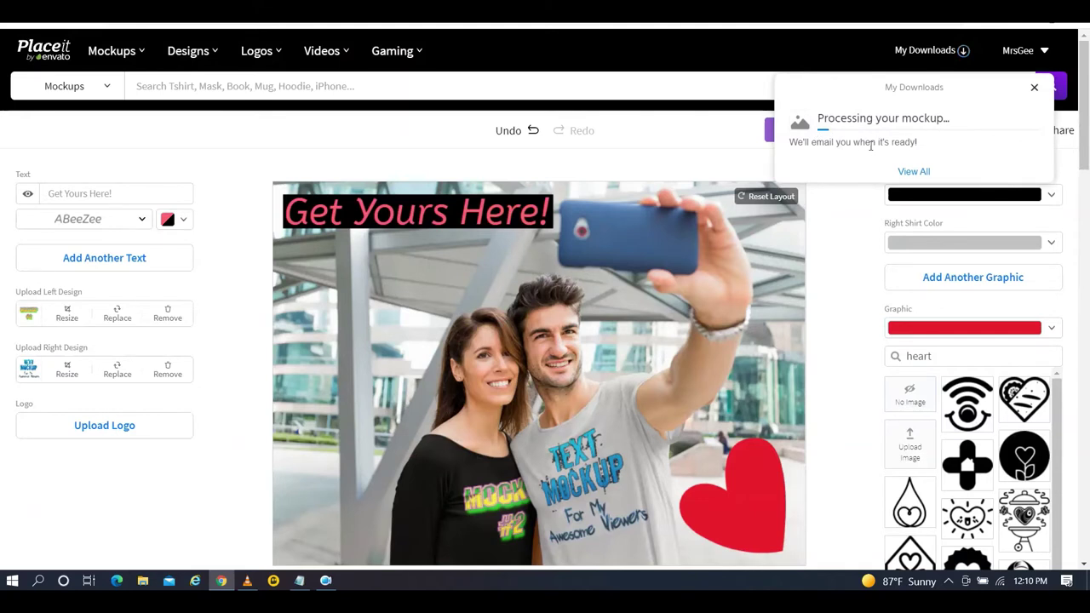
click(1034, 89)
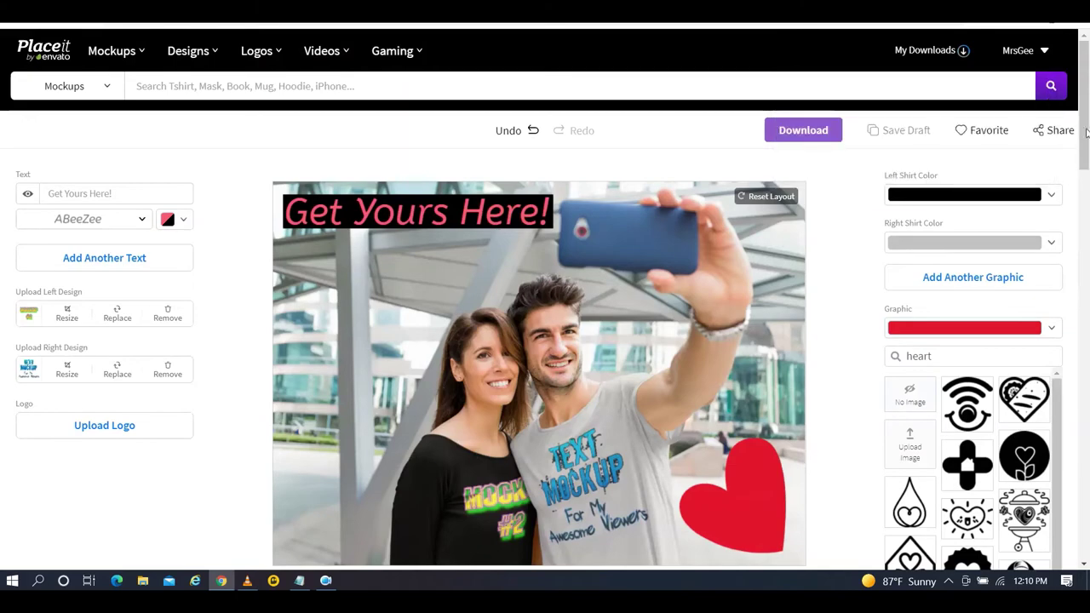
Step: Look through the suggested T-shirt design templates and the couple mockups offered for the design
drag(1085, 98, 1086, 324)
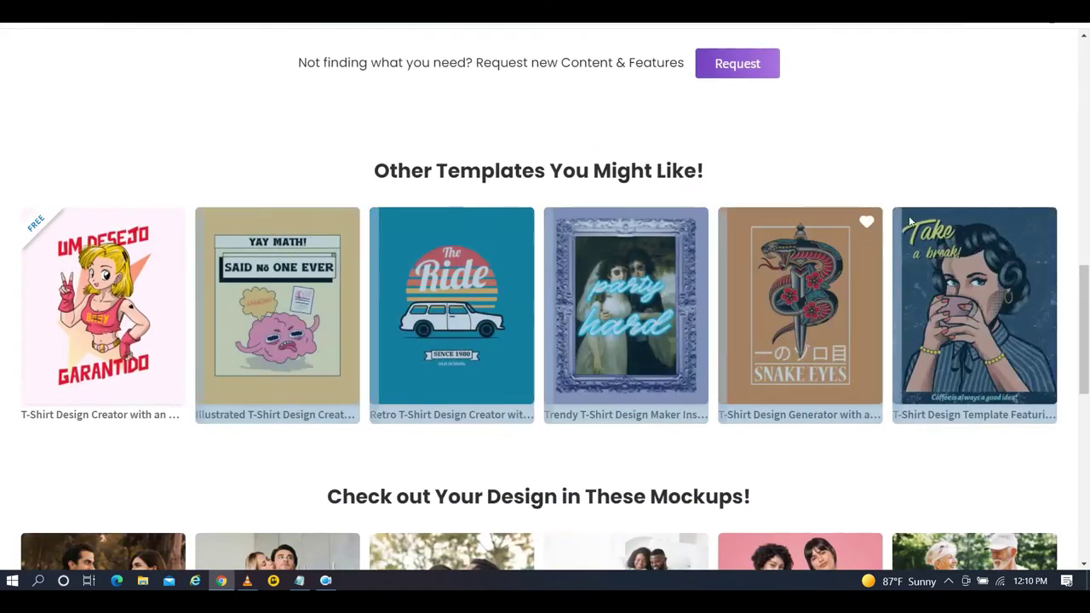
drag(1085, 307, 1085, 387)
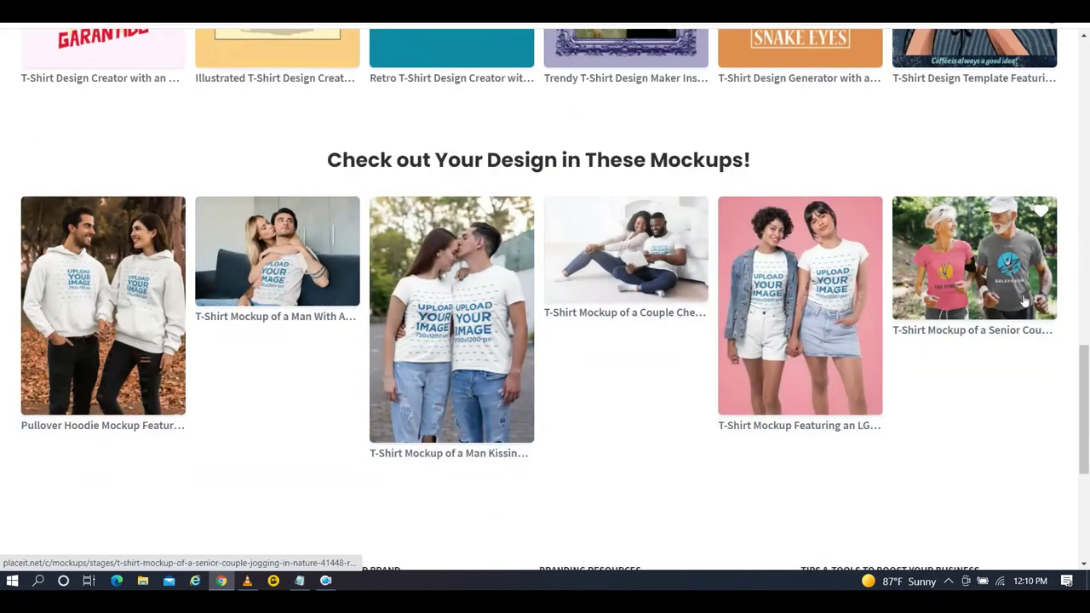
scroll(1085, 372, down, 3)
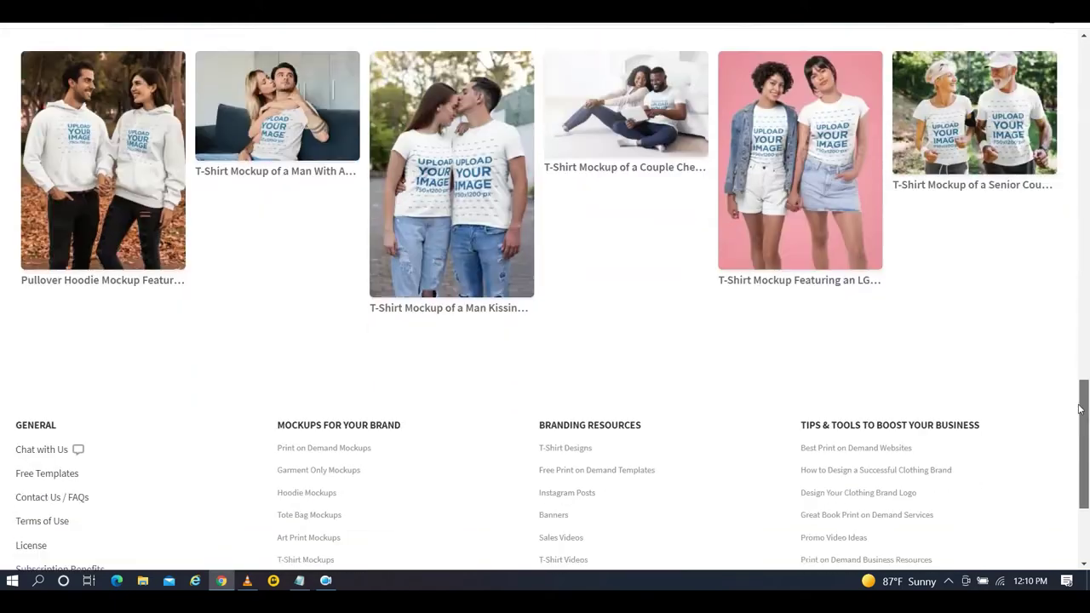
scroll(1077, 371, up, 3)
mouse_move(1074, 369)
mouse_down()
mouse_move(1073, 201)
mouse_move(1086, 373)
mouse_up()
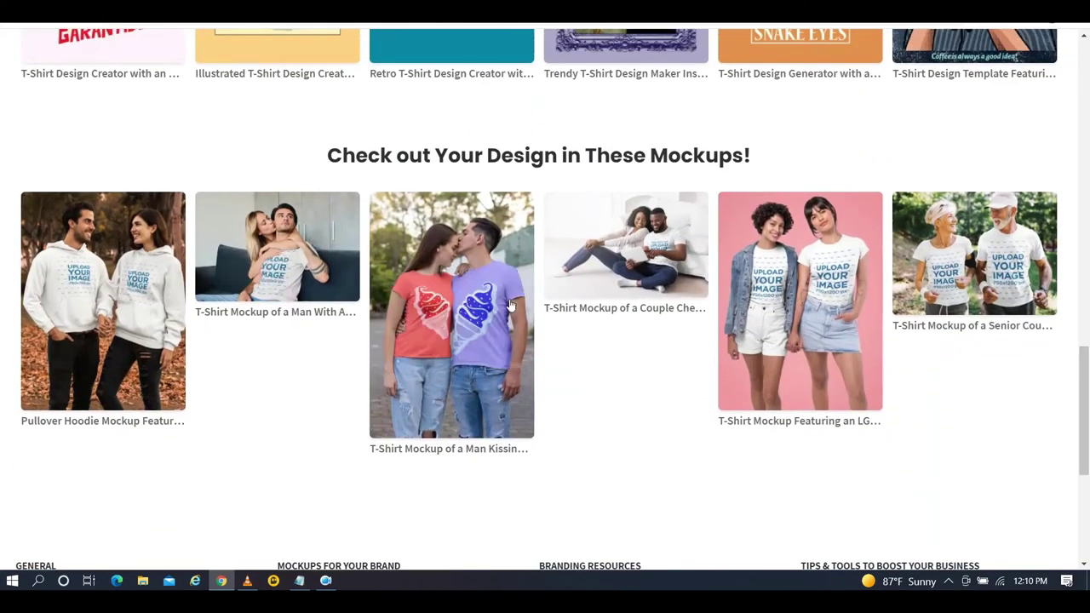
drag(1083, 406, 1084, 66)
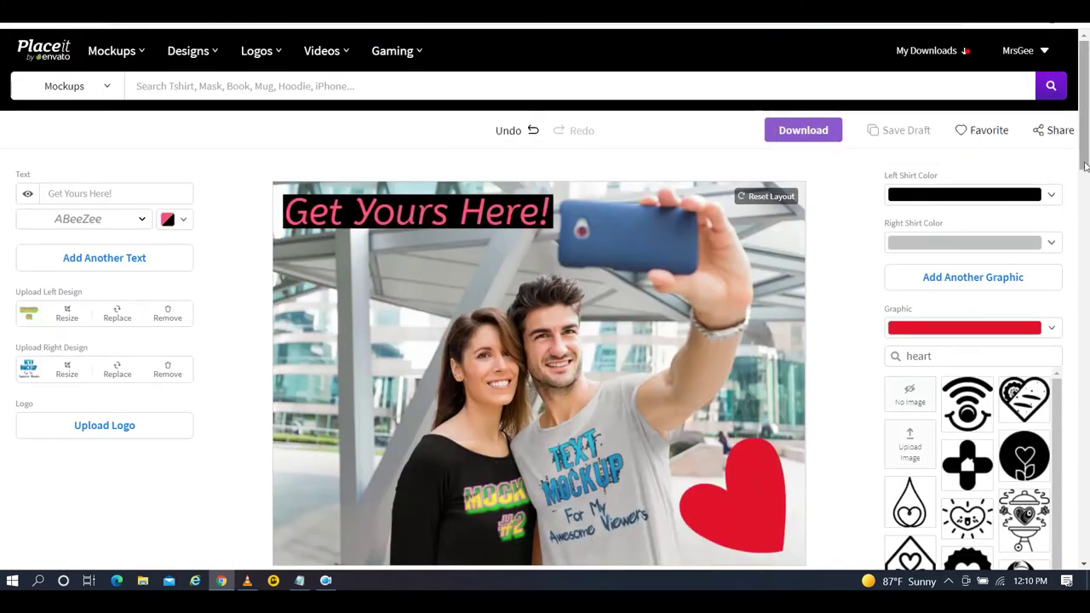
Step: Examine the second couple mockup with the uploaded designs and the full color picker for its left shirt
drag(1084, 167, 1084, 173)
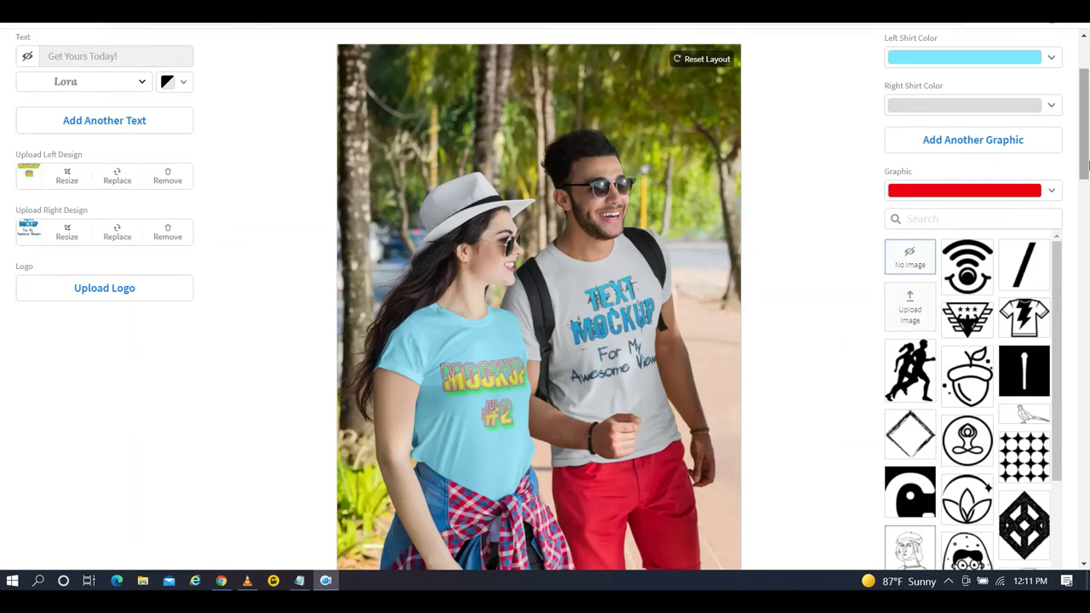
mouse_move(1086, 160)
mouse_down()
mouse_move(1085, 193)
mouse_move(1086, 160)
mouse_up()
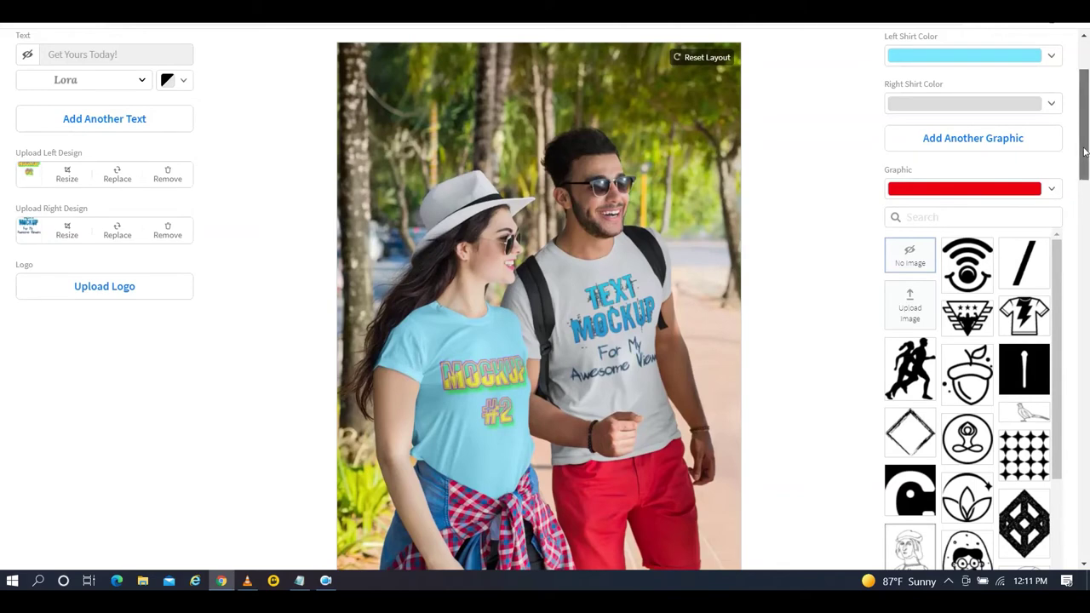
drag(1084, 151, 1084, 158)
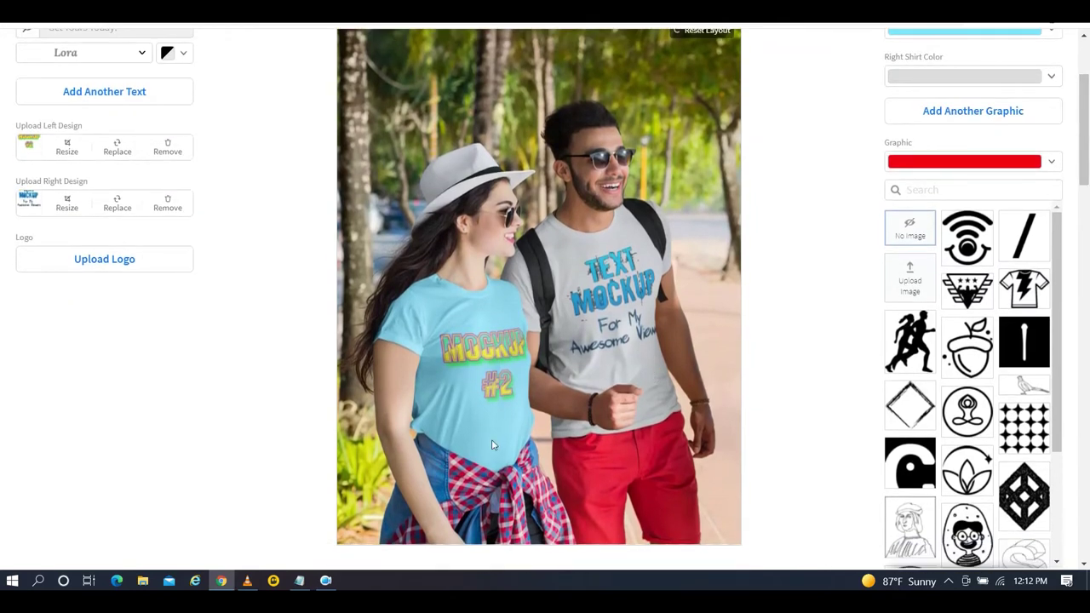
click(1052, 36)
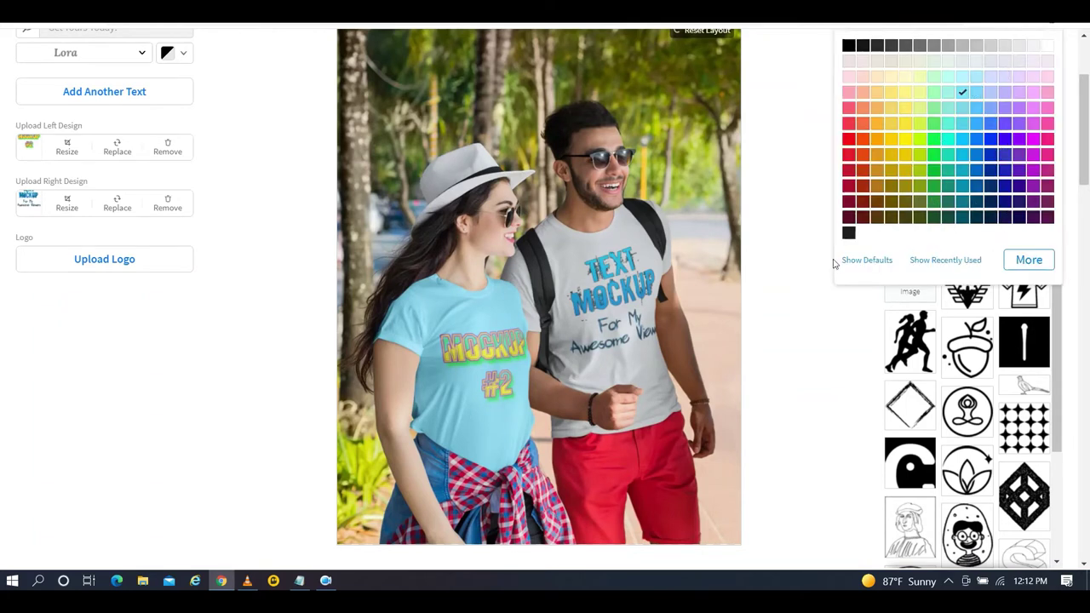
click(1027, 260)
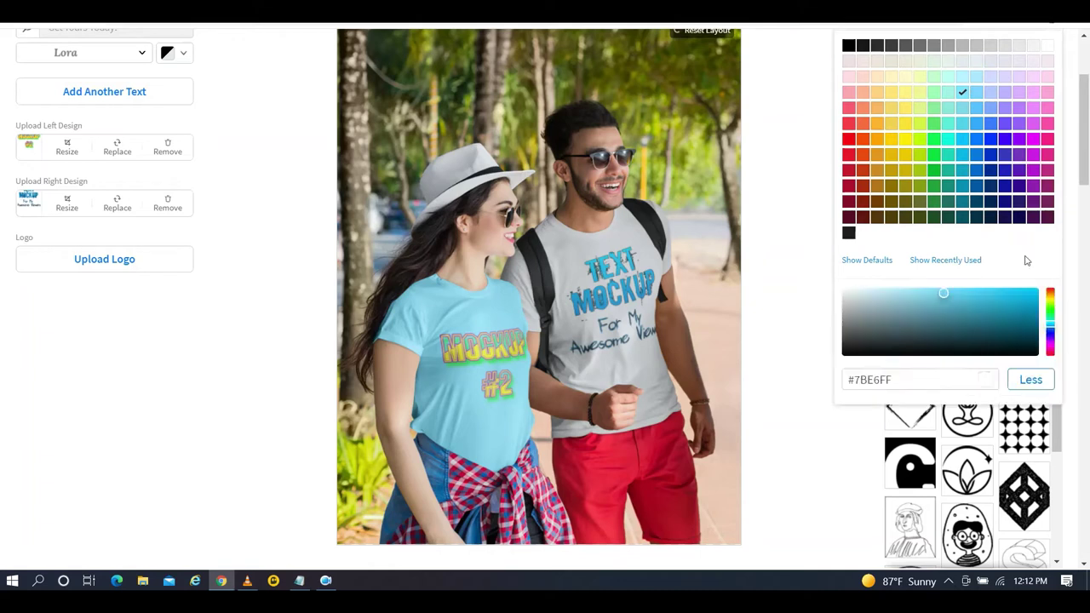
click(799, 128)
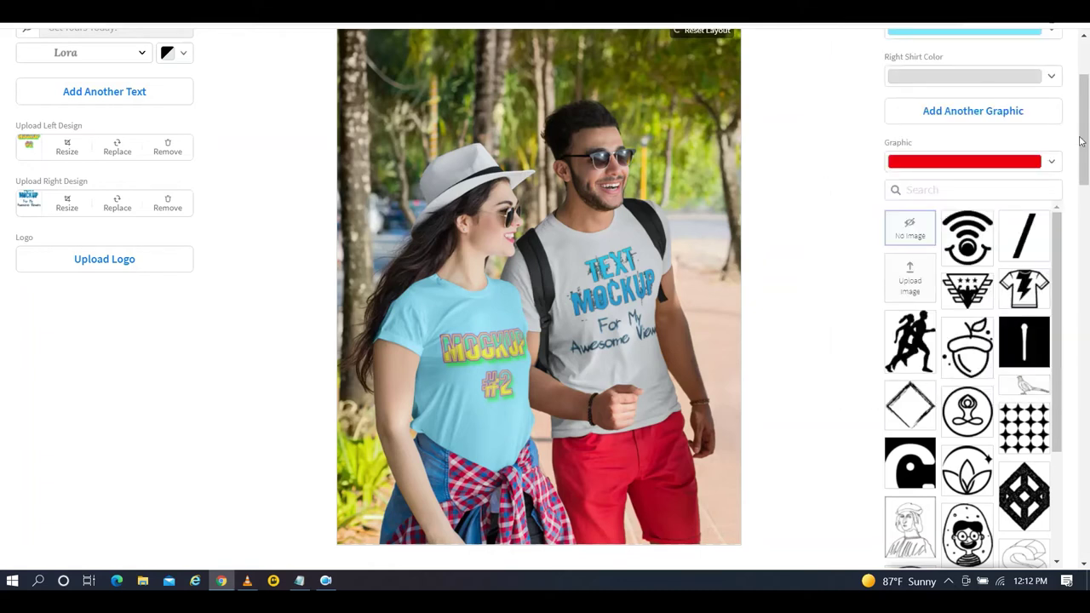
drag(1082, 141, 1085, 113)
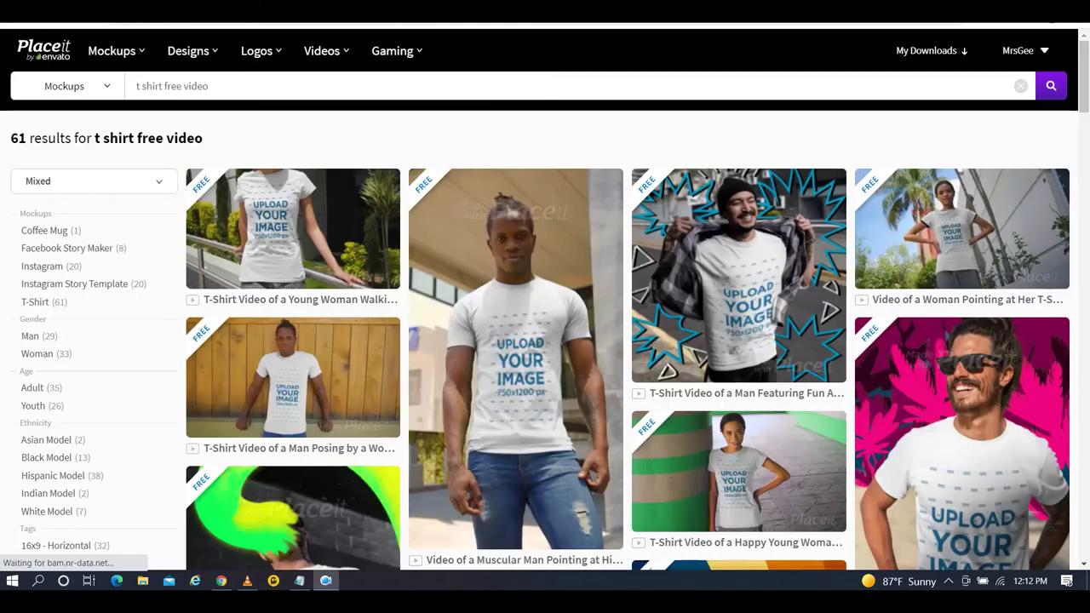
Step: Open the free video mockup of a muscular man pointing at his T-shirt from the "t shirt free video" results
key(alt+Left)
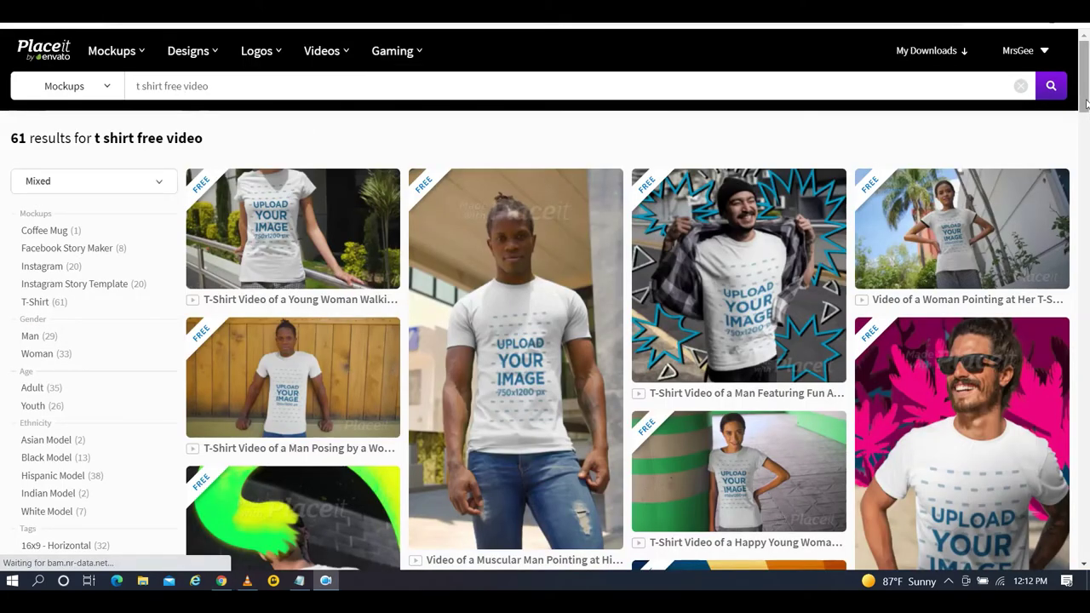
mouse_move(606, 288)
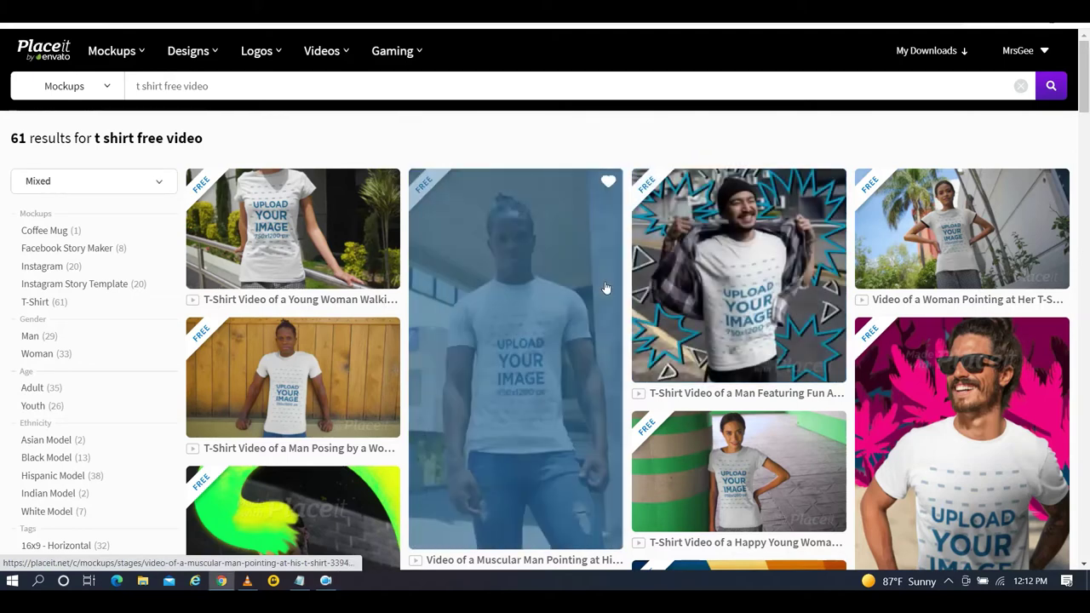
click(605, 288)
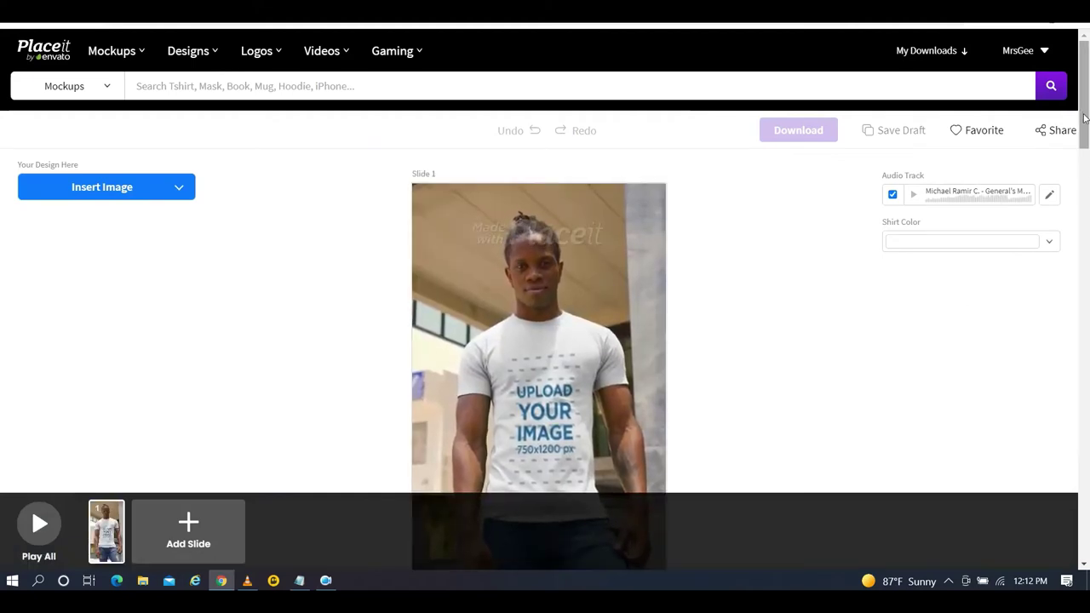
Step: Insert the recently uploaded "Text Mockup For My Awesome Viewers" design on the video's shirt, enlarging it slightly within the crop frame
mouse_move(1084, 118)
mouse_down()
mouse_move(1086, 152)
mouse_move(1087, 139)
mouse_up()
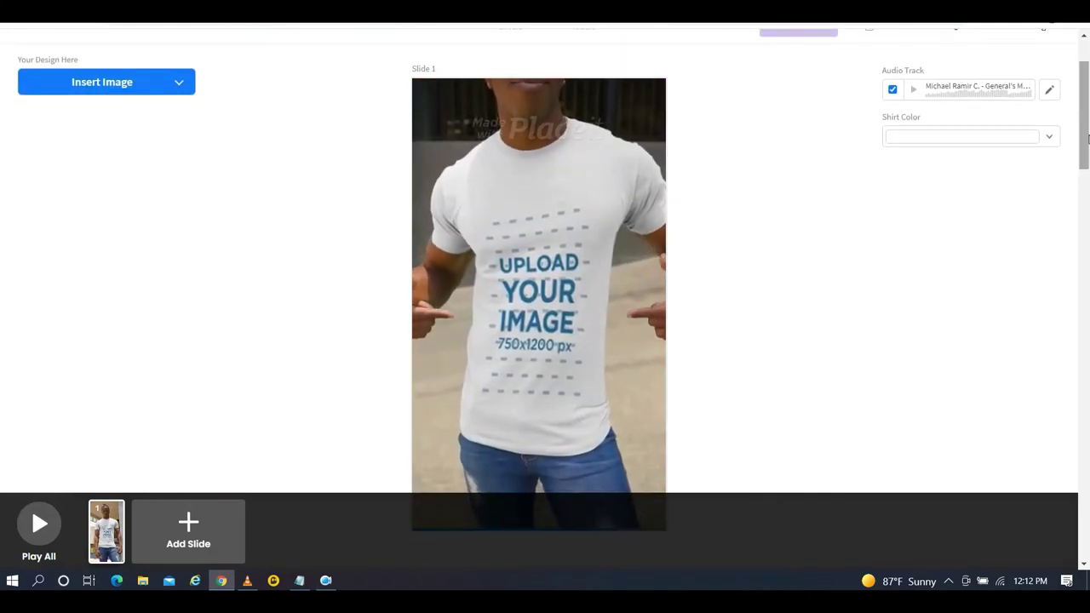
click(179, 86)
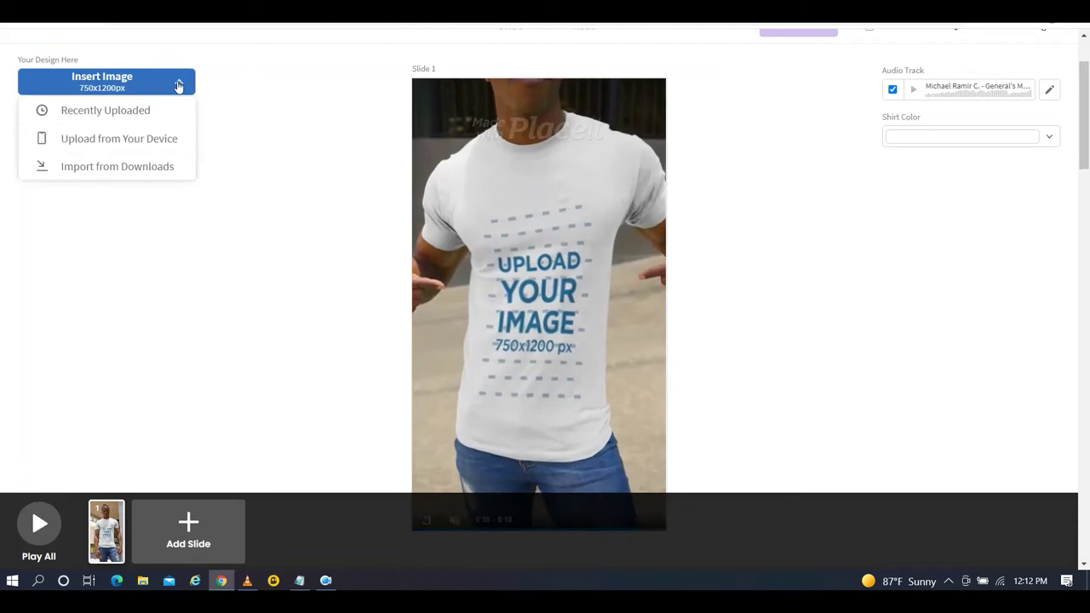
click(137, 109)
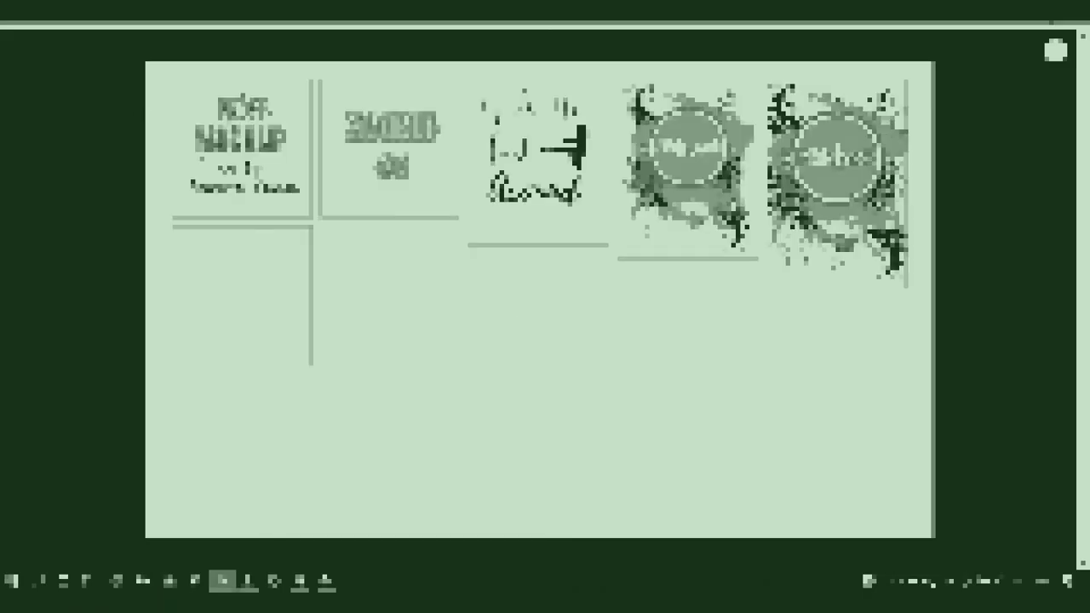
click(241, 139)
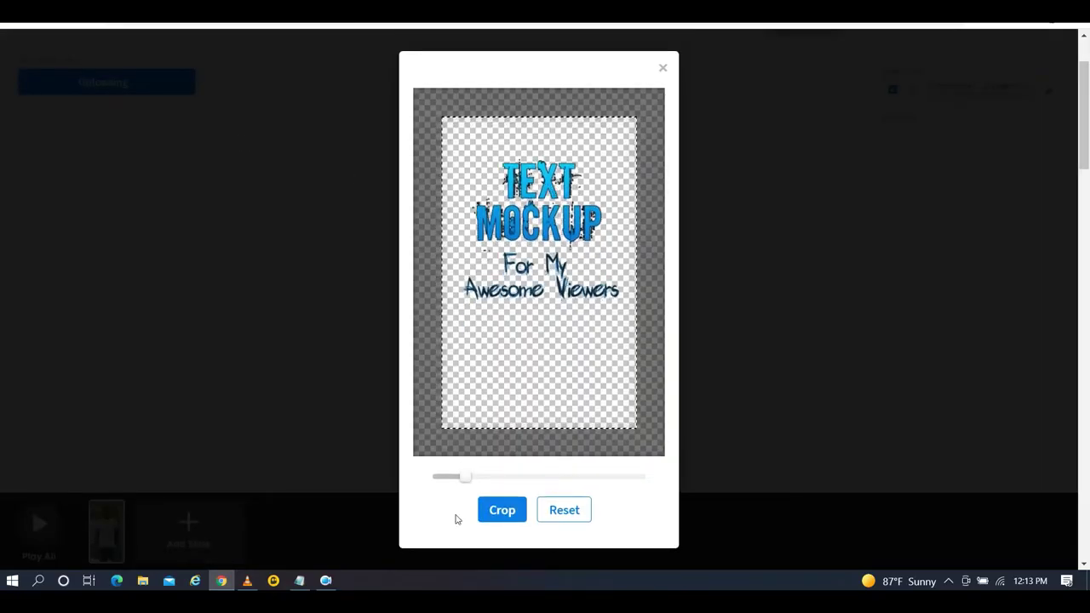
drag(465, 477, 474, 477)
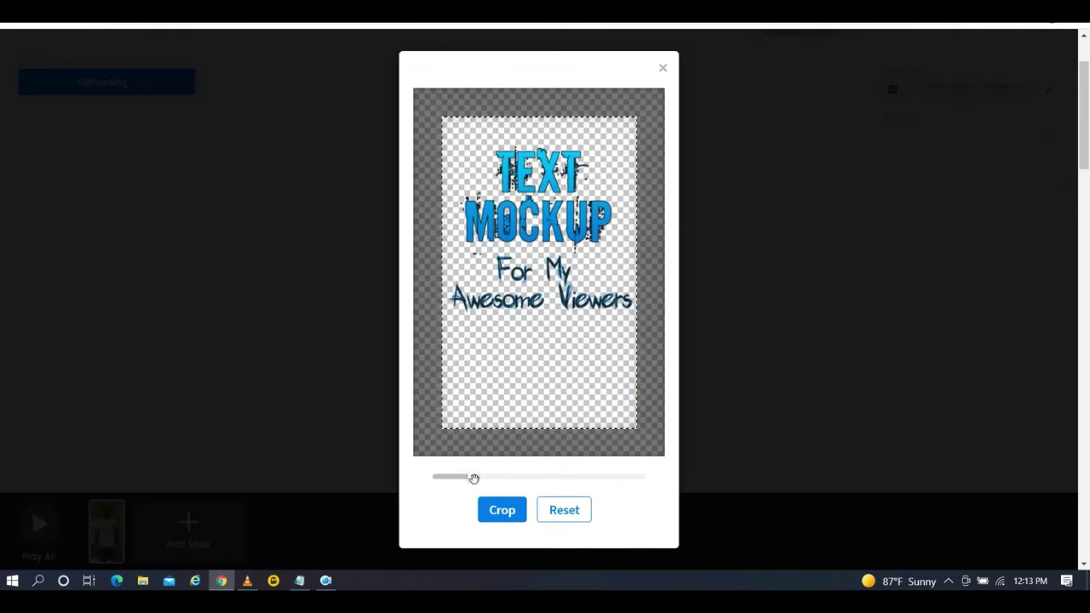
click(507, 509)
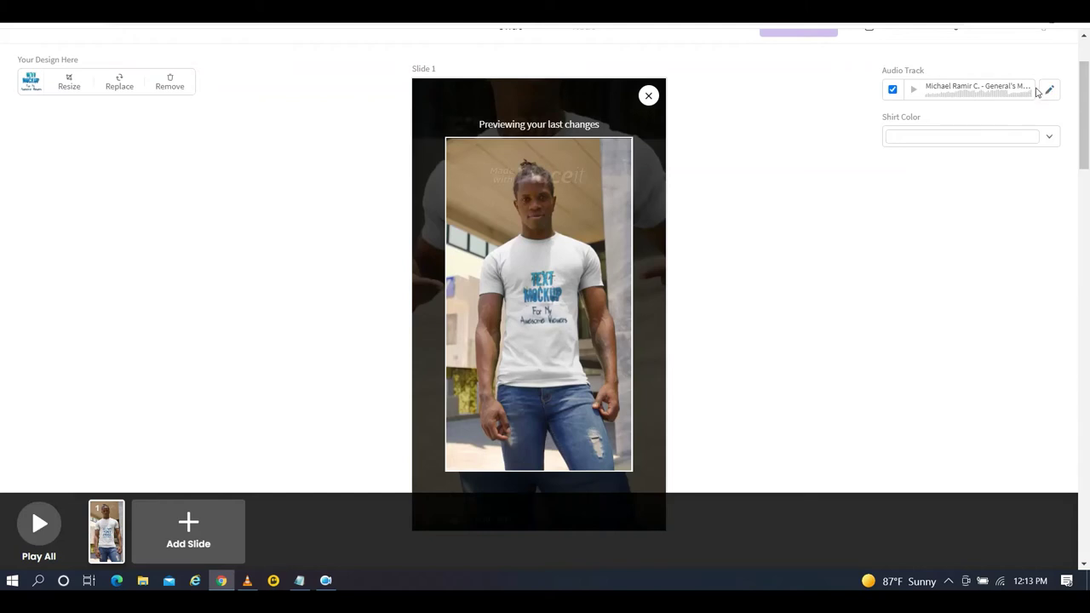
Step: Disable the video's audio track and browse the tracks and tags in the audio library without choosing a replacement
click(892, 90)
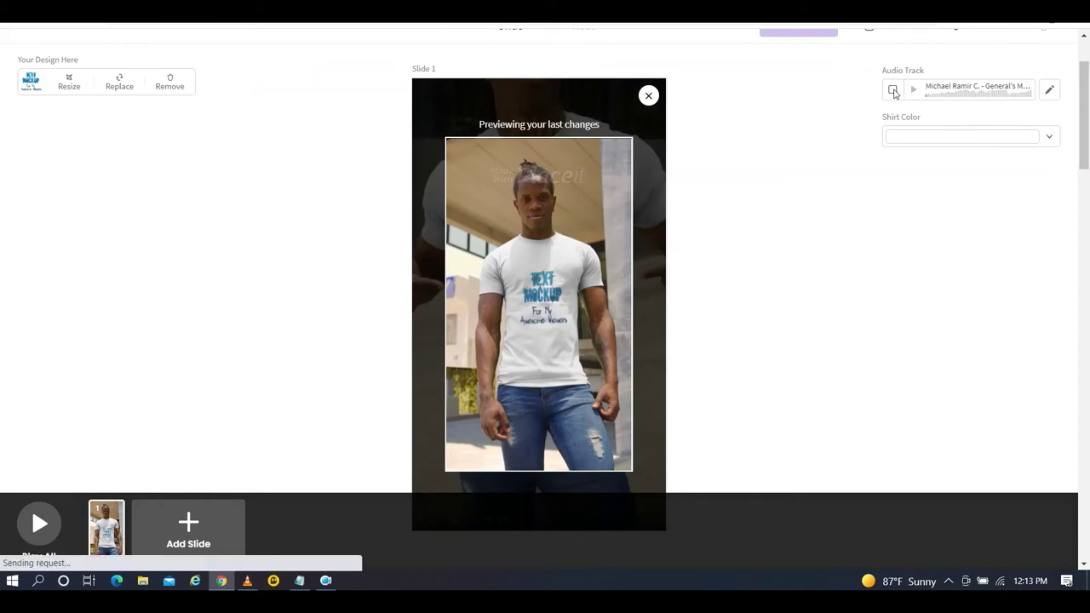
click(1046, 90)
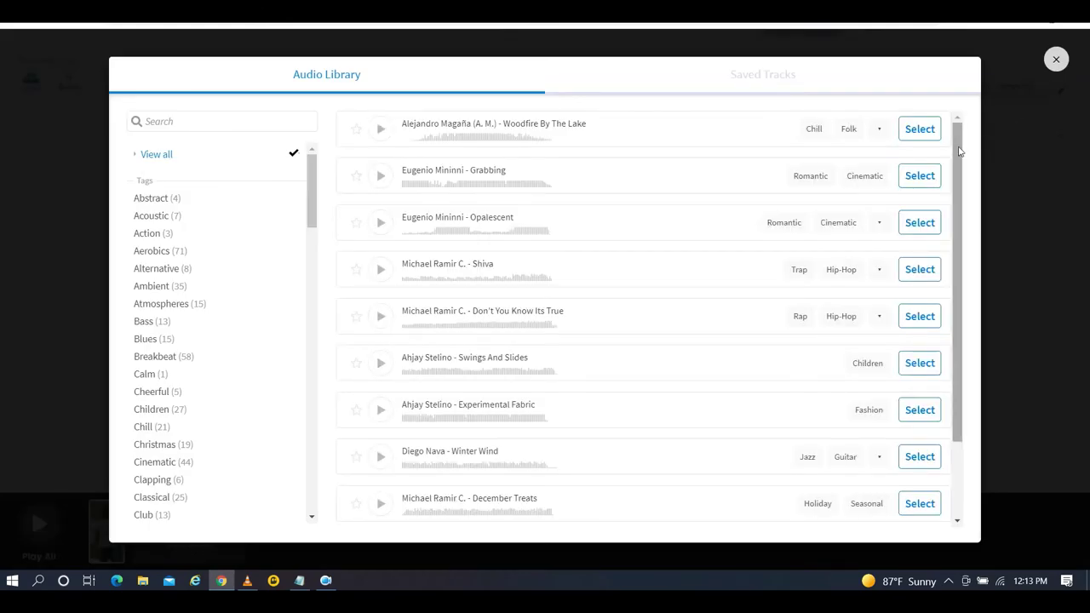
drag(958, 151, 955, 364)
drag(954, 256, 954, 136)
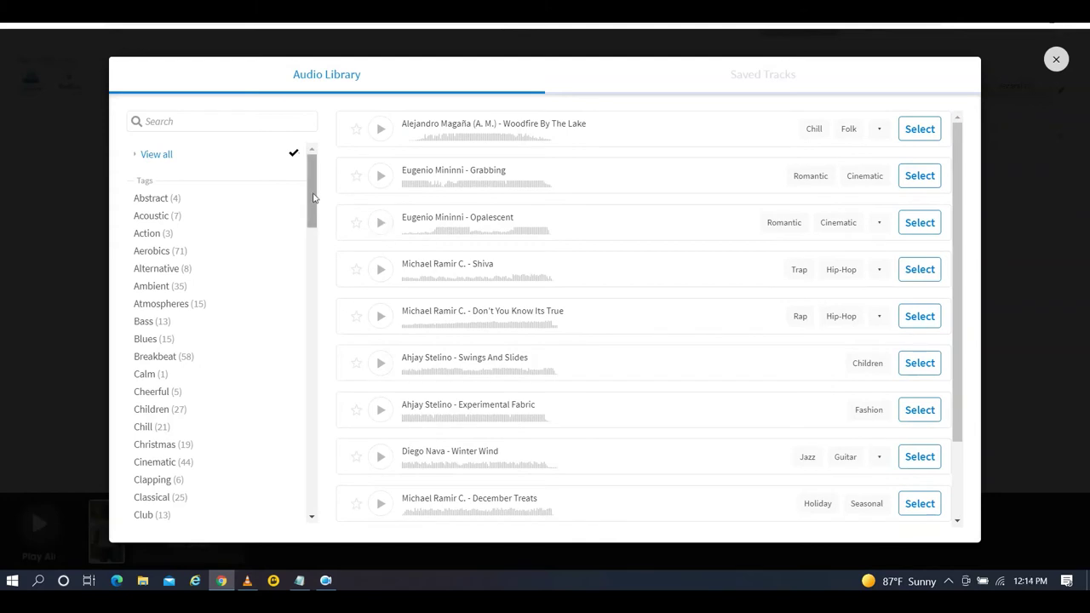
drag(312, 197, 309, 248)
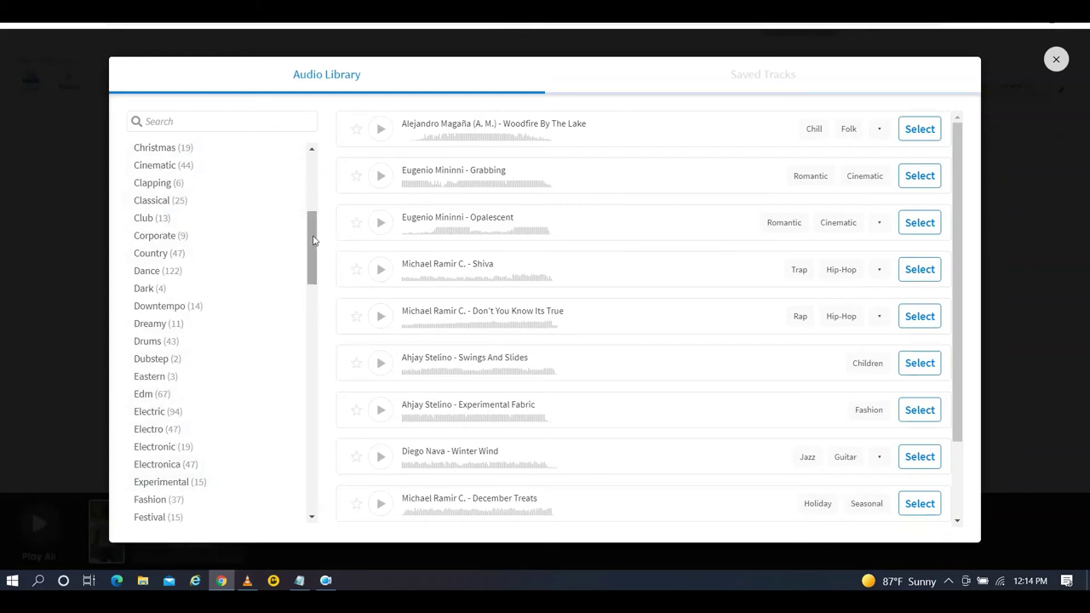
click(1056, 59)
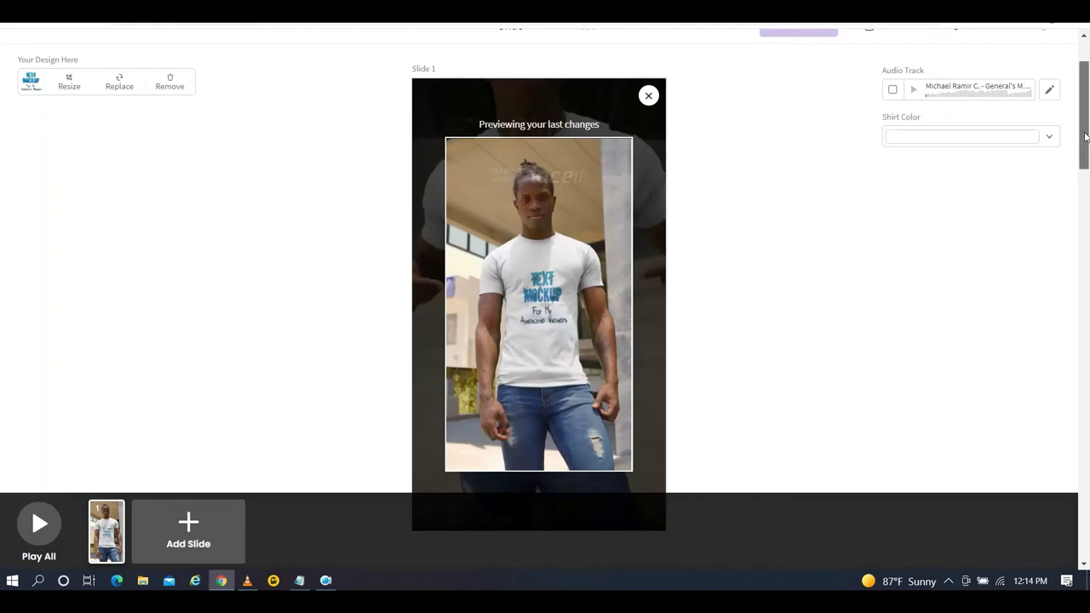
Step: Look through the further templates offered with the same model below the video editor
scroll(1085, 179, down, 1)
drag(1084, 179, 1084, 287)
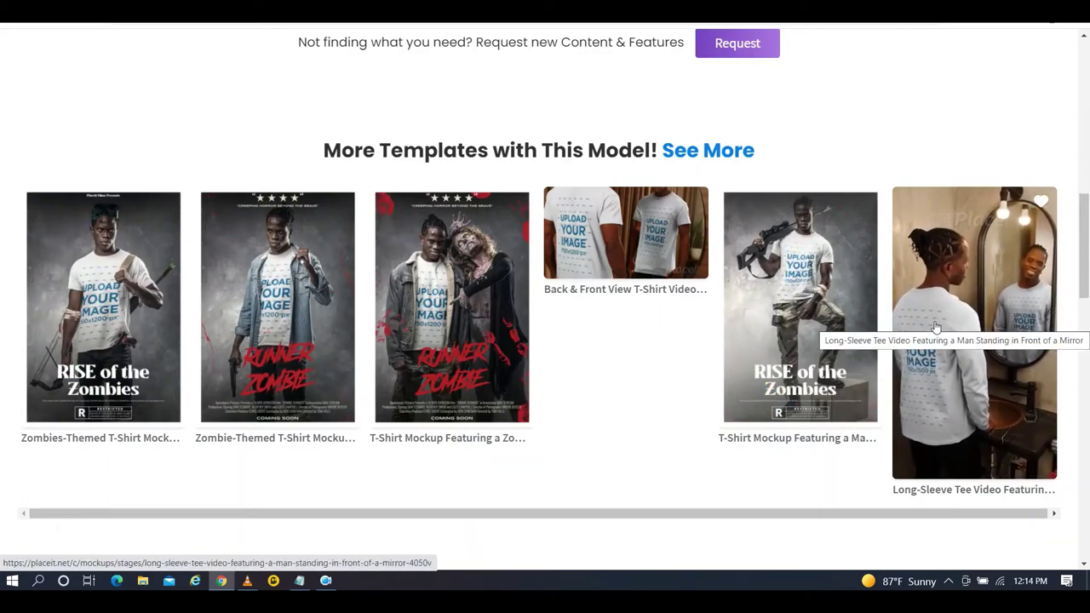
drag(1085, 253, 1086, 102)
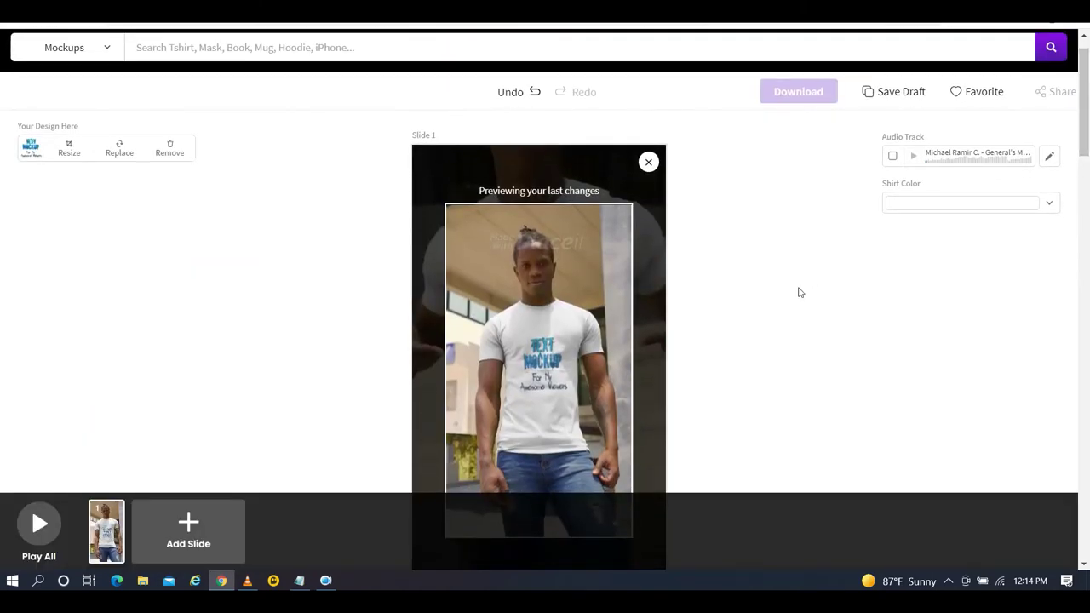
Step: Save the T-shirt video mockup as a draft and check it among the saved drafts
click(904, 98)
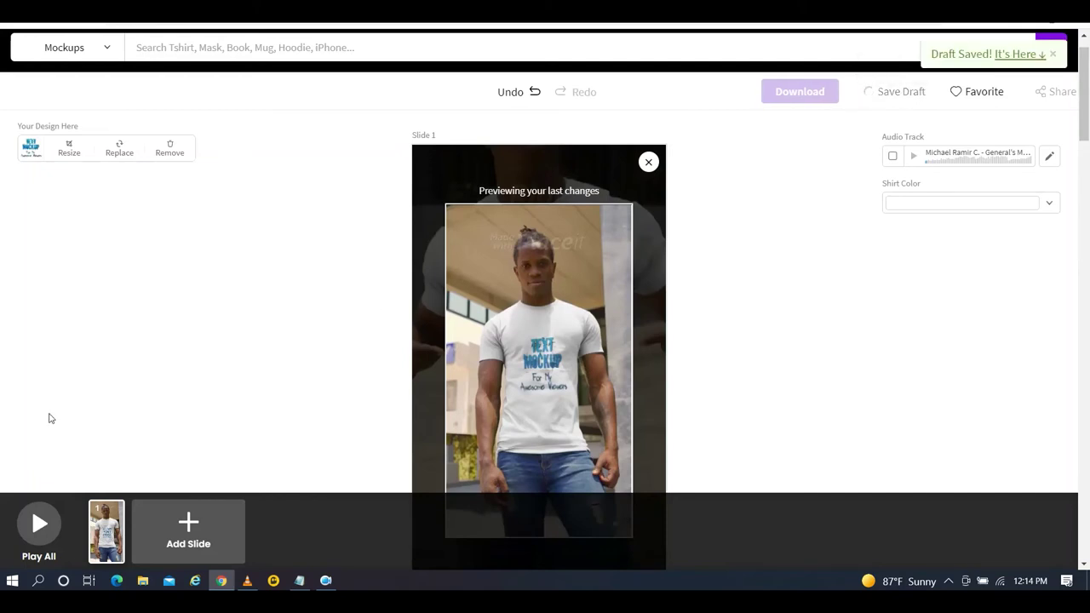
scroll(47, 468, down, 2)
scroll(47, 517, down, 5)
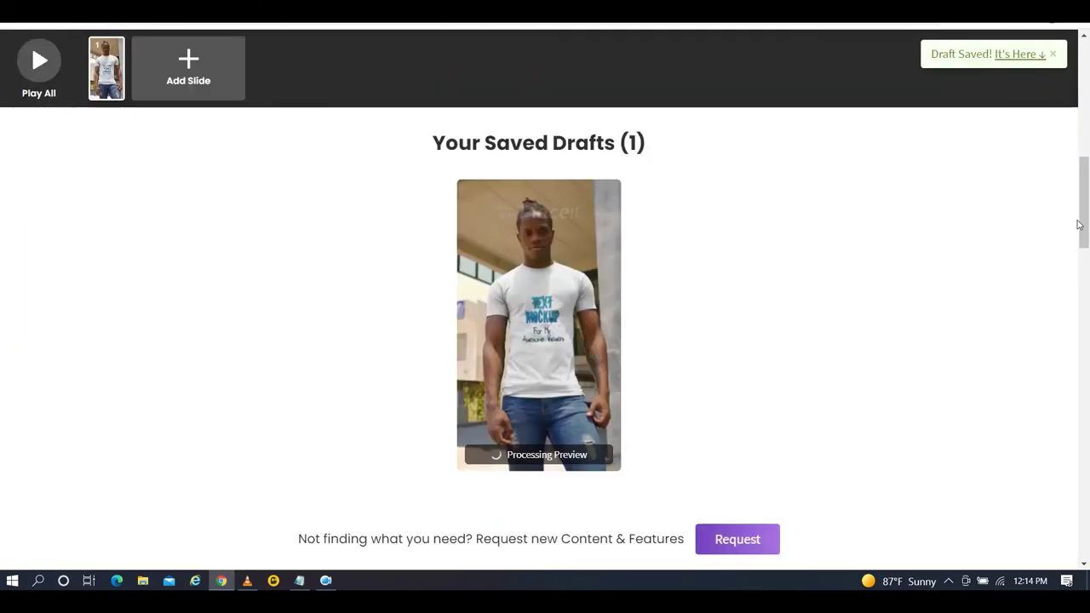
drag(1084, 224, 1084, 119)
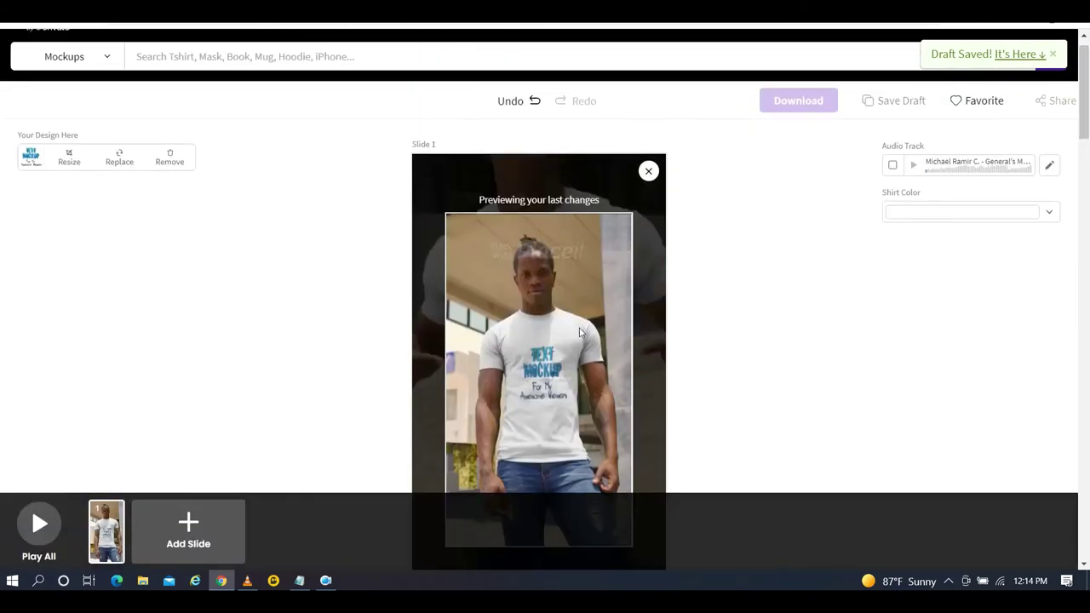
Step: Play the full preview of the T-shirt video, request its download and dismiss the downloads notice
click(44, 526)
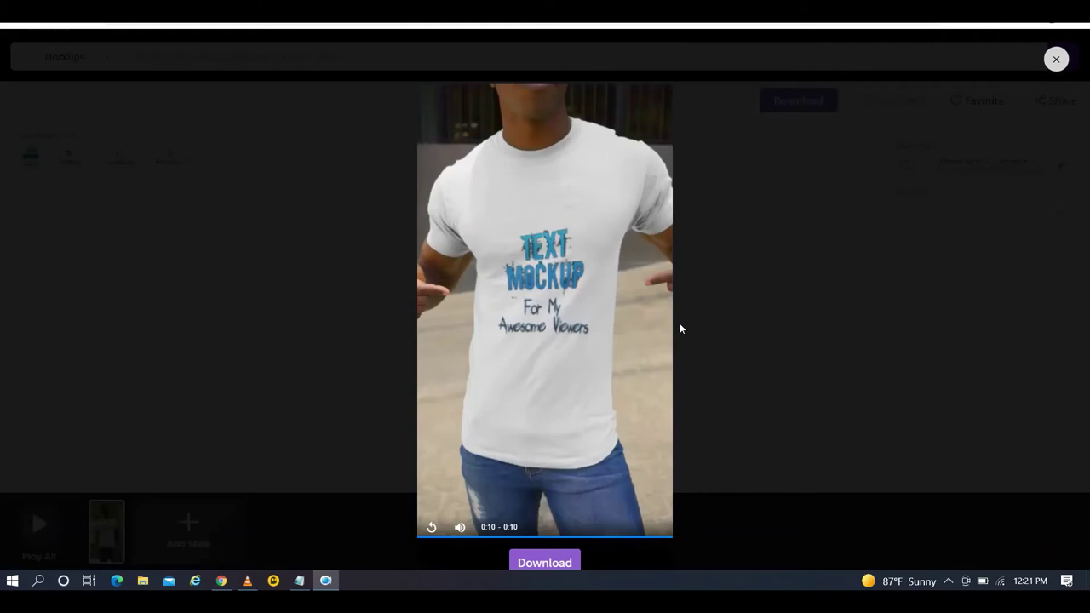
click(585, 248)
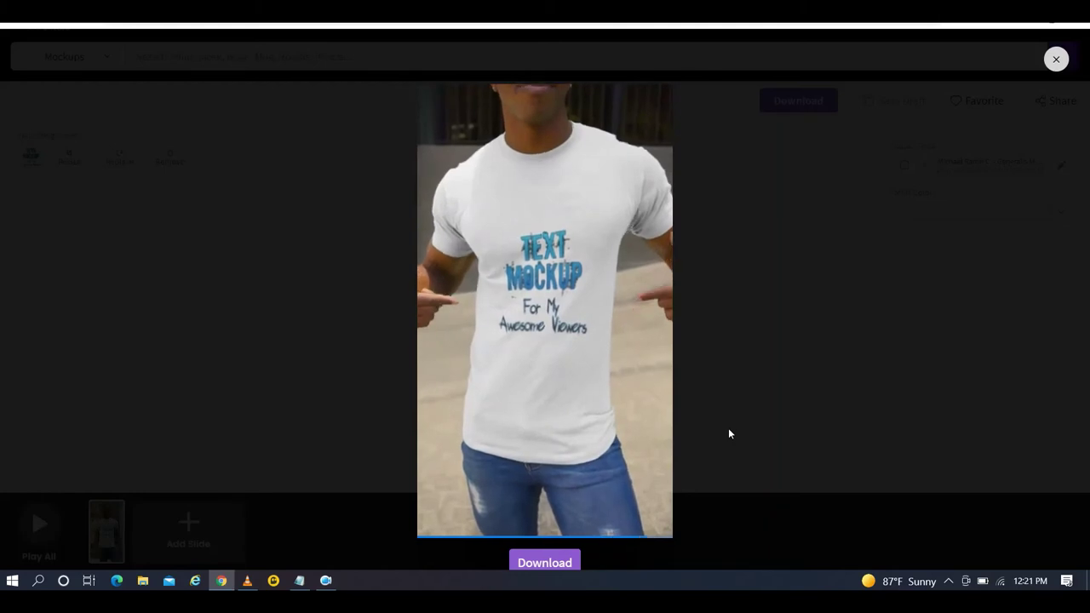
click(538, 563)
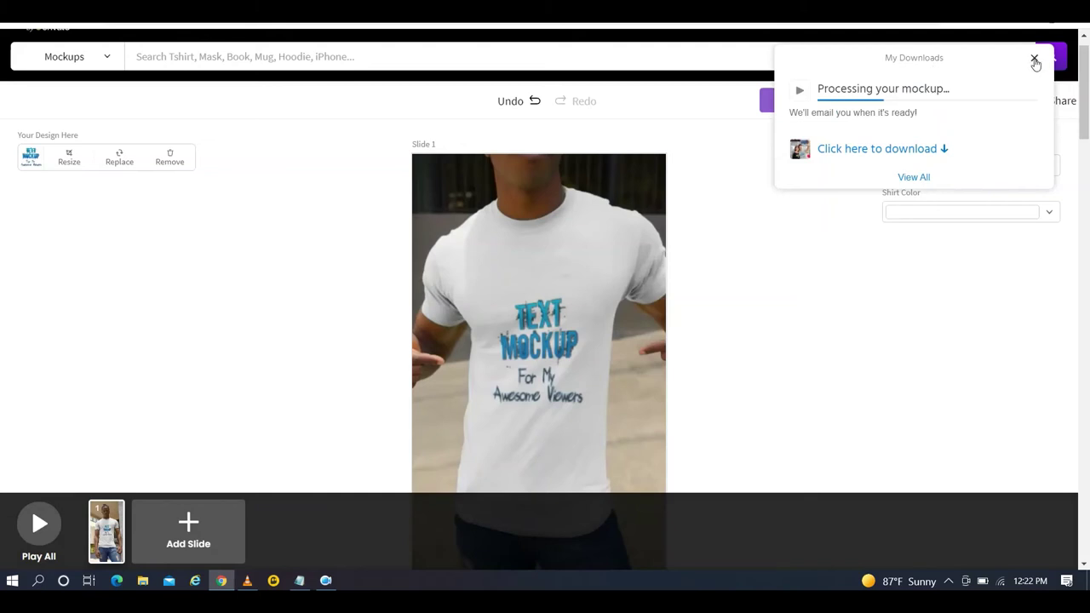
click(1035, 59)
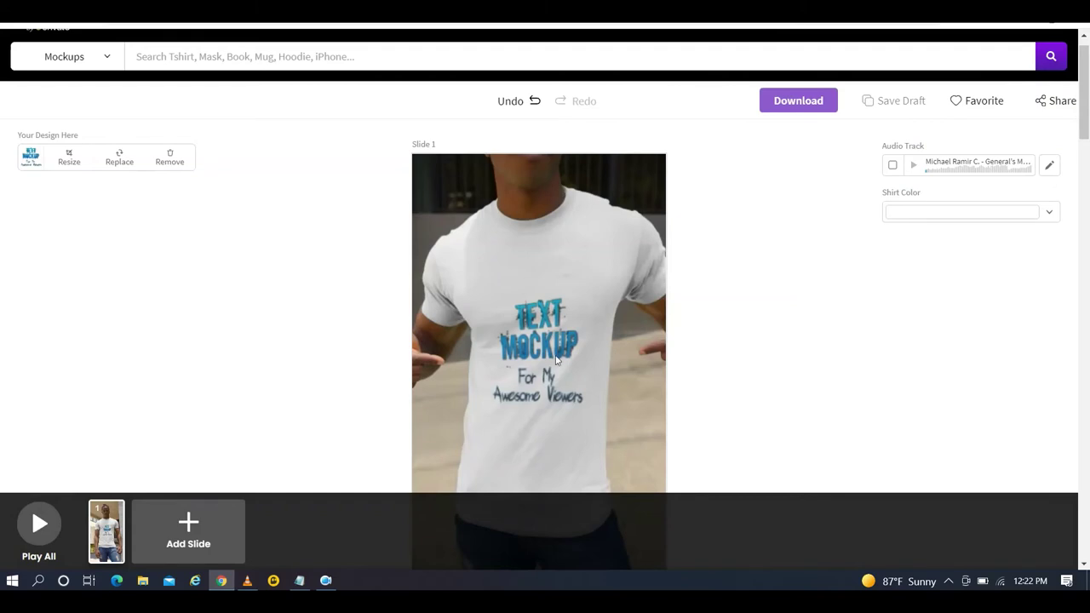